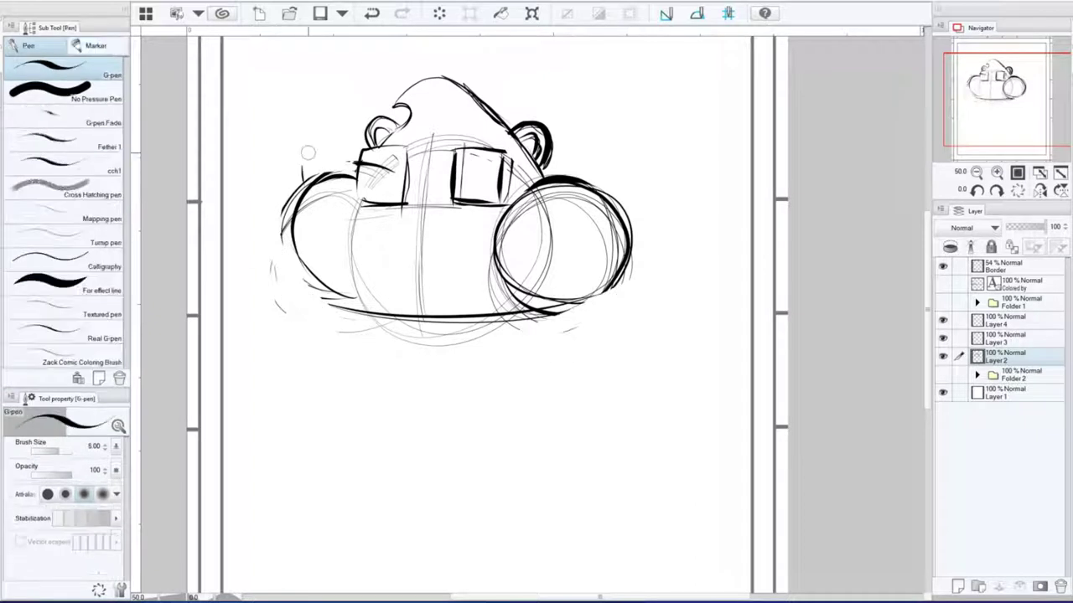
Step: Sketch the nose, mouth, raised hand, round body, held and falling seeds, and legs with the G-pen, refining the cheek outline in mirrored view
mouse_move(494, 318)
mouse_down()
mouse_move(561, 419)
mouse_move(527, 387)
mouse_up()
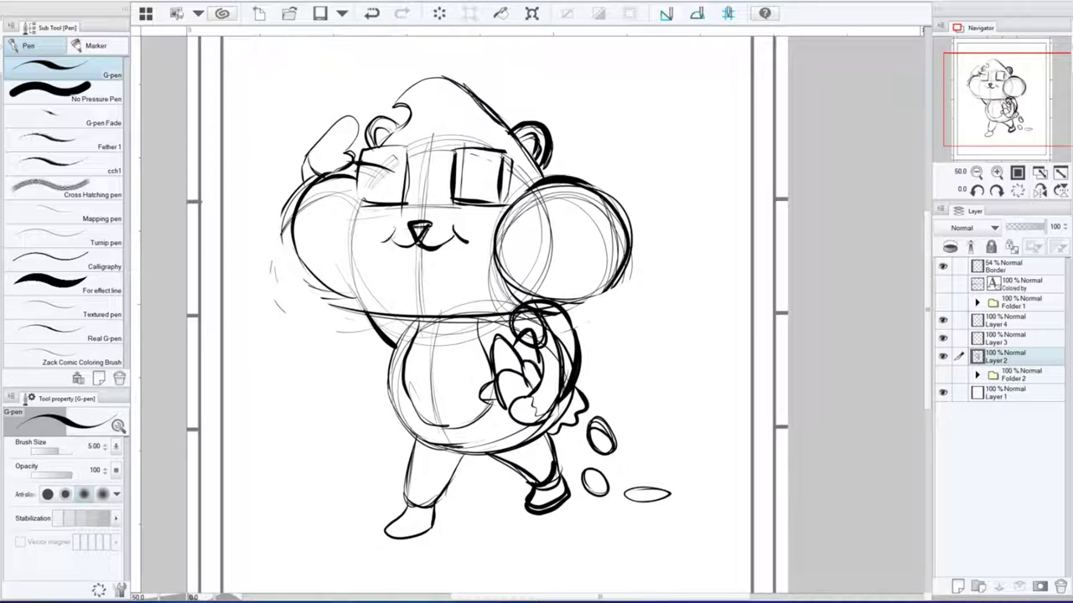
key(h)
key(h)
key(h)
key(h)
key(h)
key(h)
key(h)
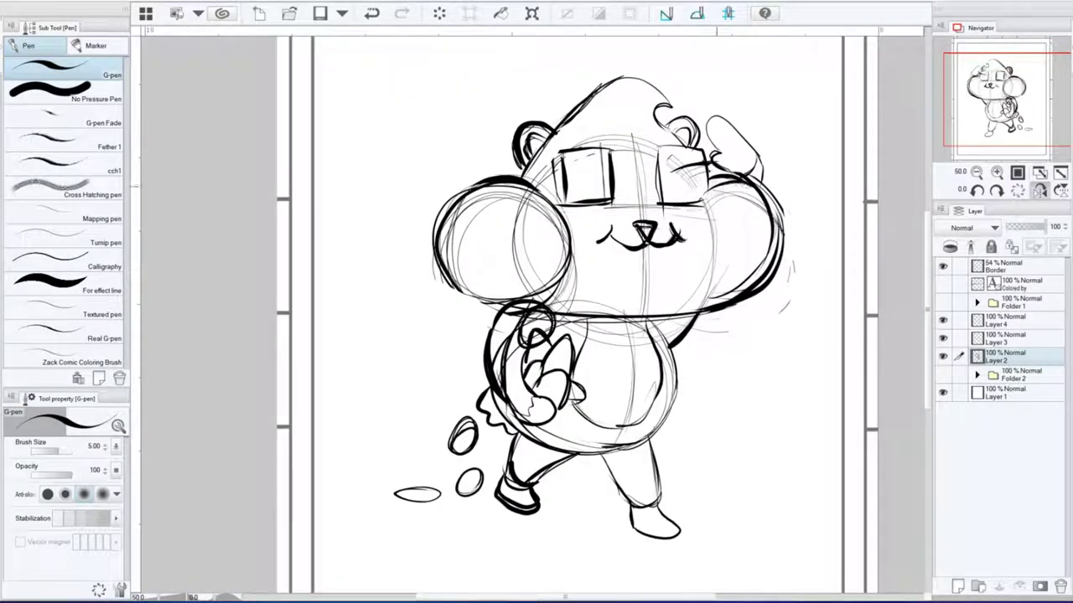
key(h)
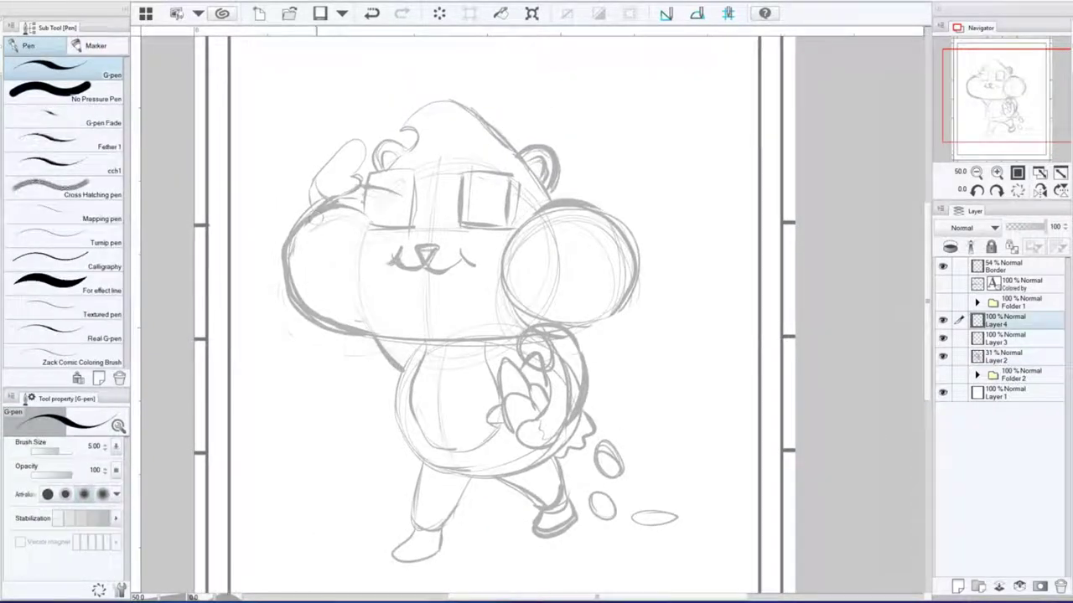
Step: Ink the four curved edges of the left eye on Layer 4 with the G-pen at brush size 2.50
key(ctrl+alt+0)
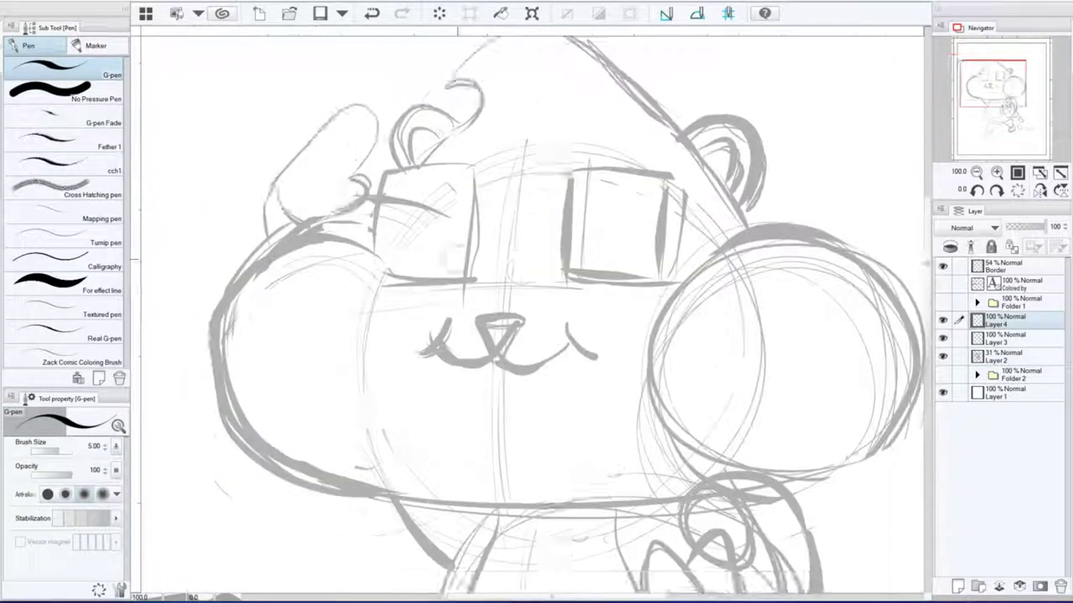
key([)
key([)
key([)
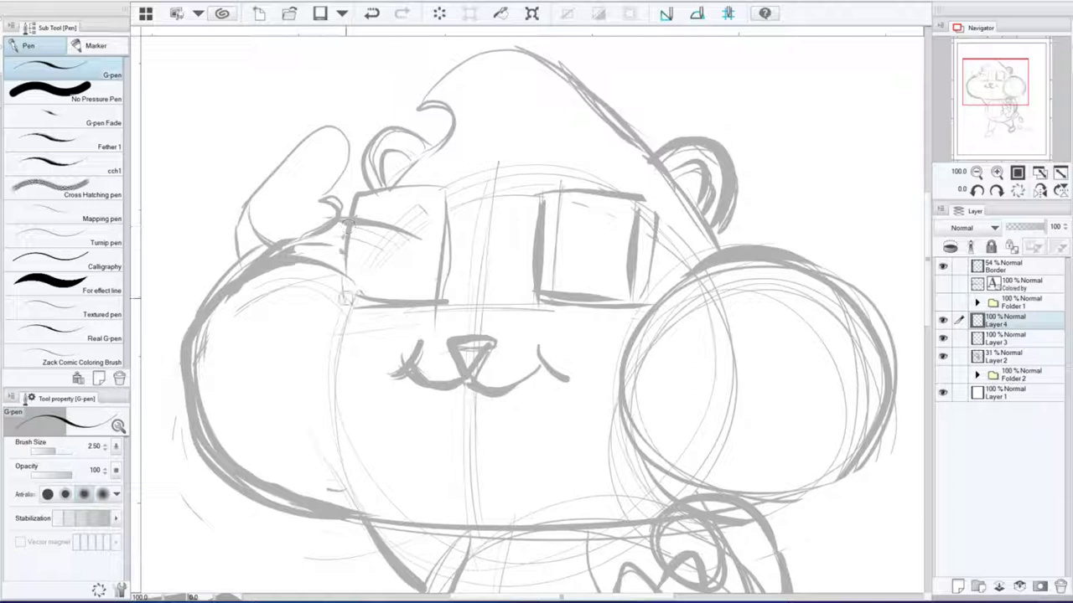
drag(345, 197, 441, 194)
mouse_move(637, 209)
mouse_down()
mouse_move(469, 134)
mouse_move(587, 171)
mouse_up()
drag(362, 381, 442, 344)
drag(412, 236, 442, 344)
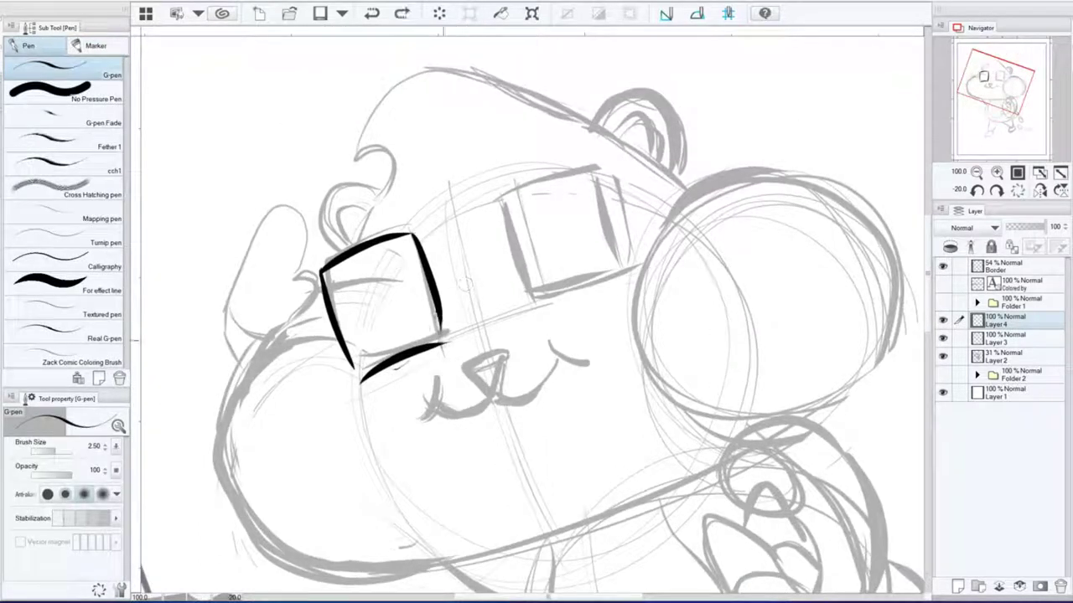
Step: Thicken the left eye's outline inward and fill the whole eye solid black
drag(586, 172, 386, 318)
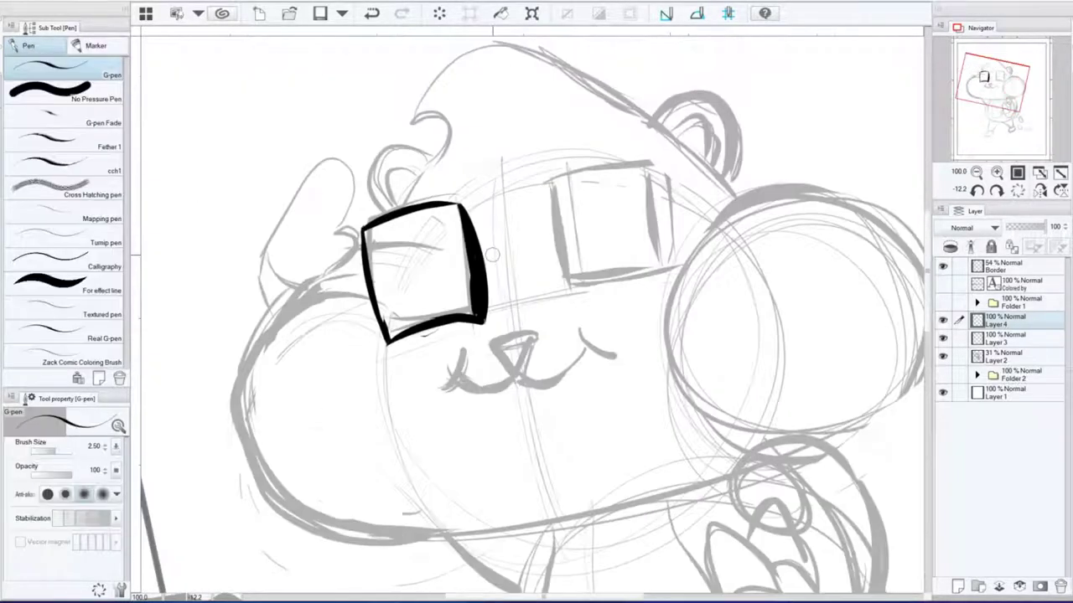
drag(394, 331, 456, 209)
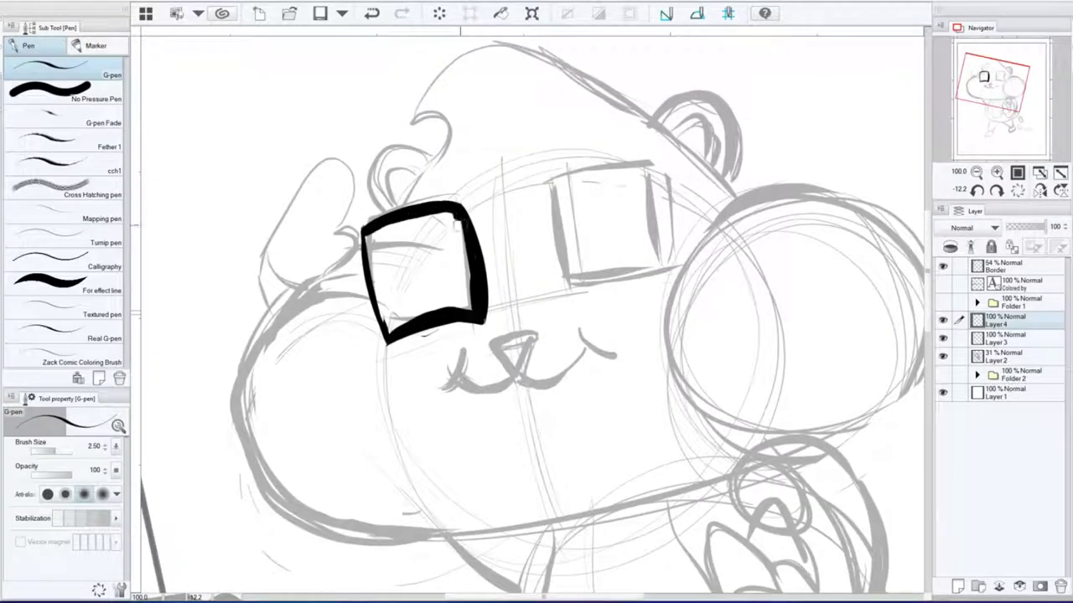
drag(369, 234, 461, 269)
drag(382, 218, 448, 311)
scroll(419, 269, up, 2)
scroll(536, 318, down, 2)
scroll(536, 318, up, 2)
scroll(537, 318, down, 2)
Step: Ink the right eye's curved outline at brush size 3.00, clean its corners with the eraser and fill it solid black
mouse_move(402, 243)
mouse_down()
mouse_move(494, 310)
mouse_move(487, 291)
mouse_move(561, 253)
mouse_up()
drag(509, 151, 493, 268)
drag(618, 173, 601, 281)
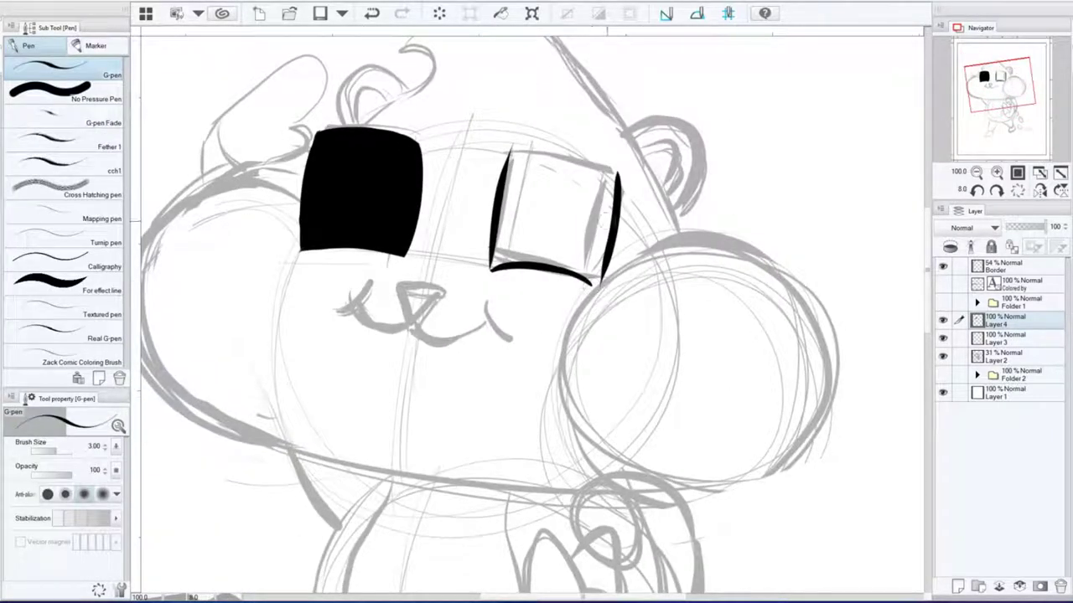
mouse_move(587, 377)
mouse_down()
mouse_move(419, 252)
mouse_move(469, 331)
mouse_up()
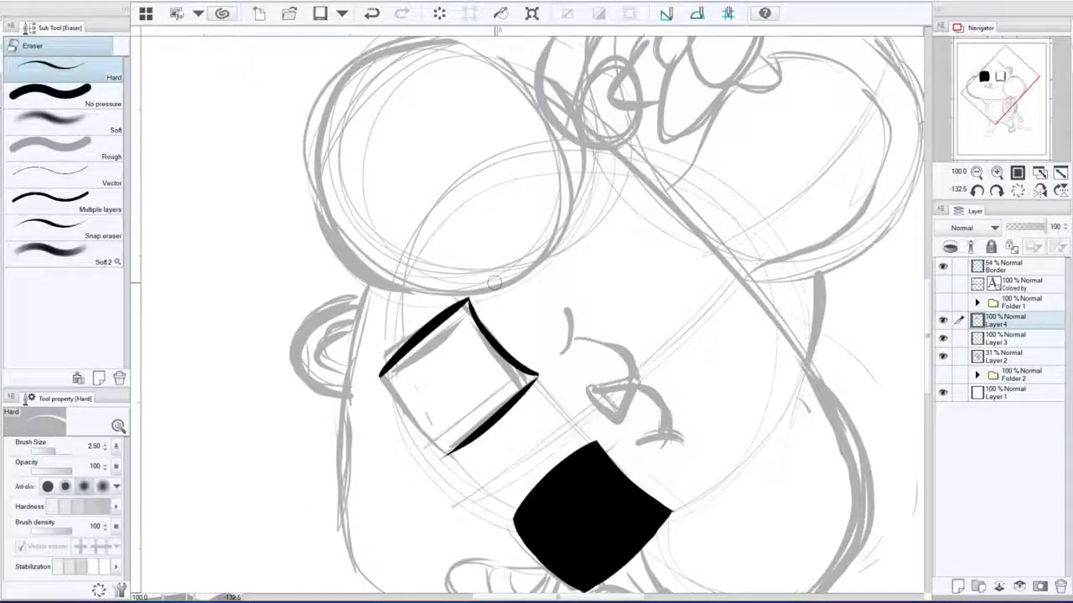
drag(419, 251, 403, 234)
drag(528, 318, 470, 252)
drag(394, 252, 461, 168)
drag(410, 205, 473, 171)
drag(528, 319, 586, 252)
mouse_move(490, 172)
mouse_down()
mouse_move(520, 269)
mouse_move(562, 180)
mouse_move(586, 264)
mouse_up()
mouse_move(543, 186)
mouse_down()
mouse_move(569, 148)
mouse_move(536, 201)
mouse_up()
Step: Ink a solid black triangular nose and a smiling mouth with curled corners below the eyes, and tidy the edges with the eraser
drag(444, 285, 476, 289)
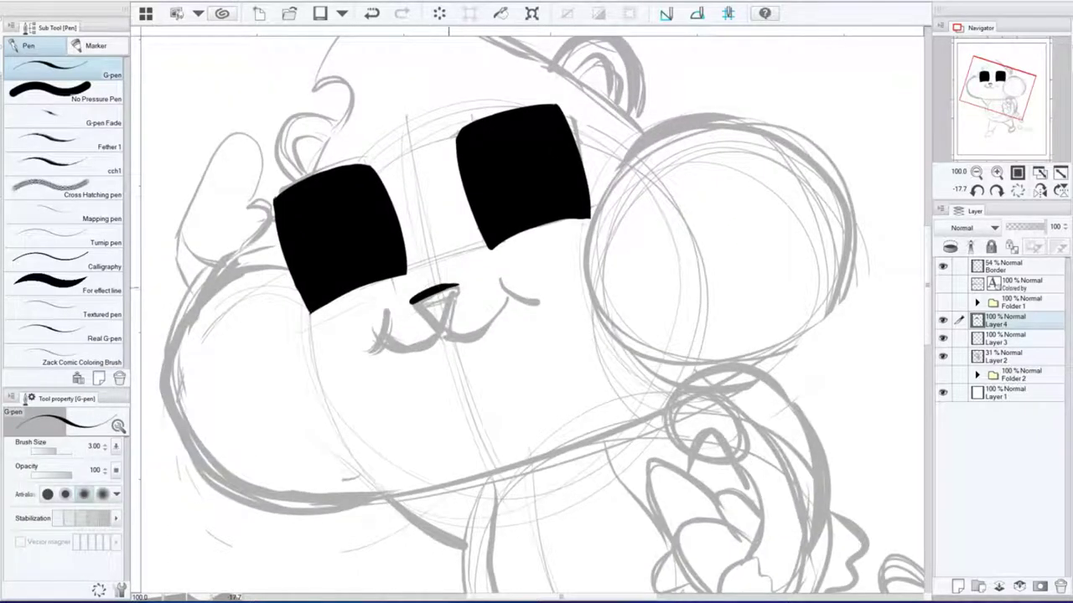
drag(503, 252, 536, 210)
drag(465, 261, 502, 251)
mouse_move(471, 262)
mouse_down()
mouse_move(437, 306)
mouse_move(521, 280)
mouse_up()
drag(436, 312, 383, 289)
drag(513, 268, 545, 294)
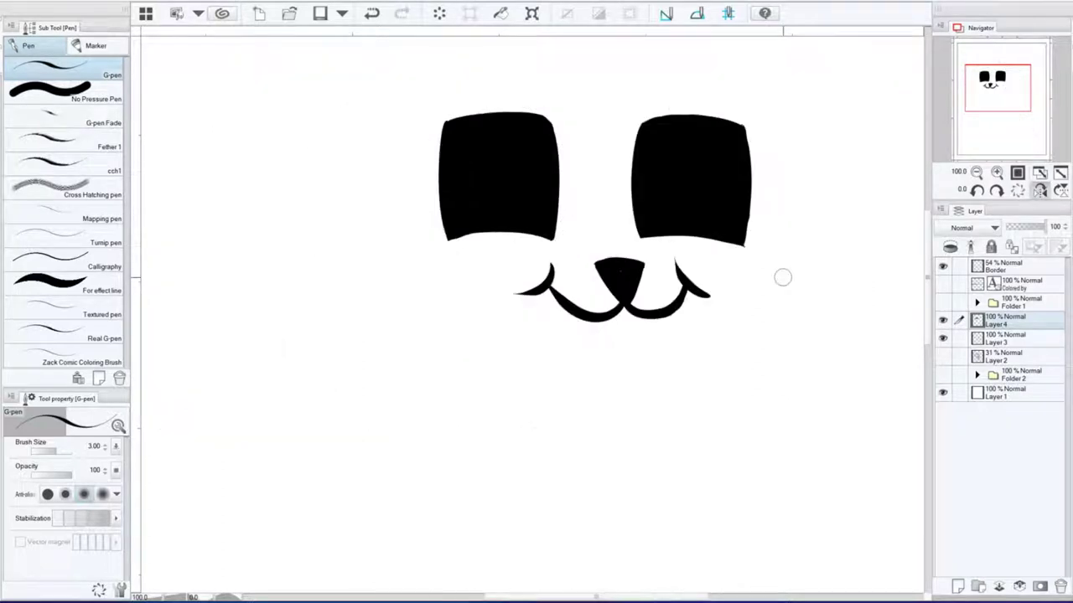
key(e)
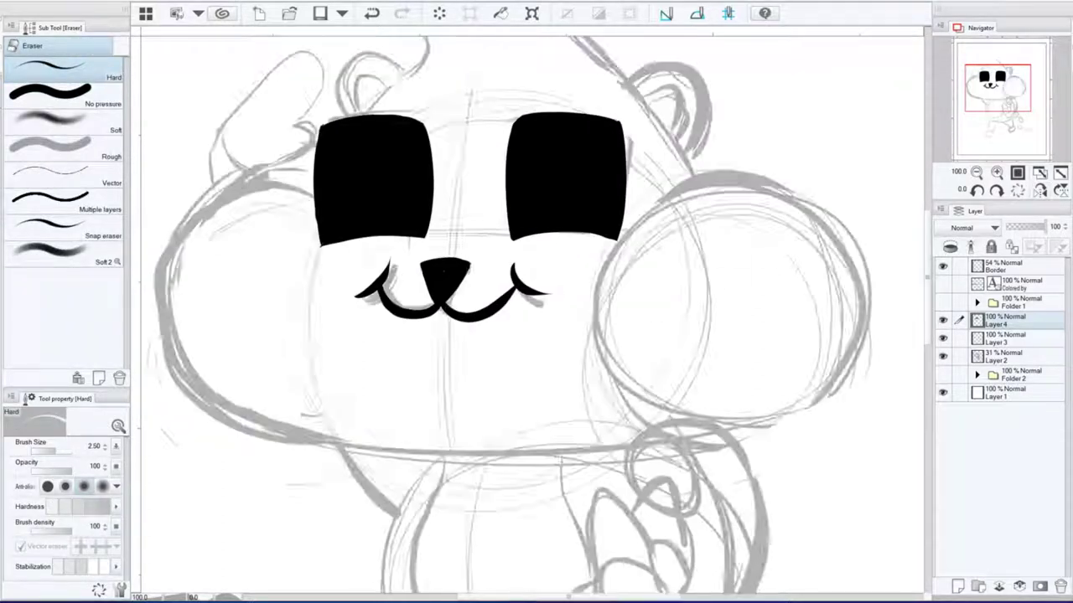
key(p)
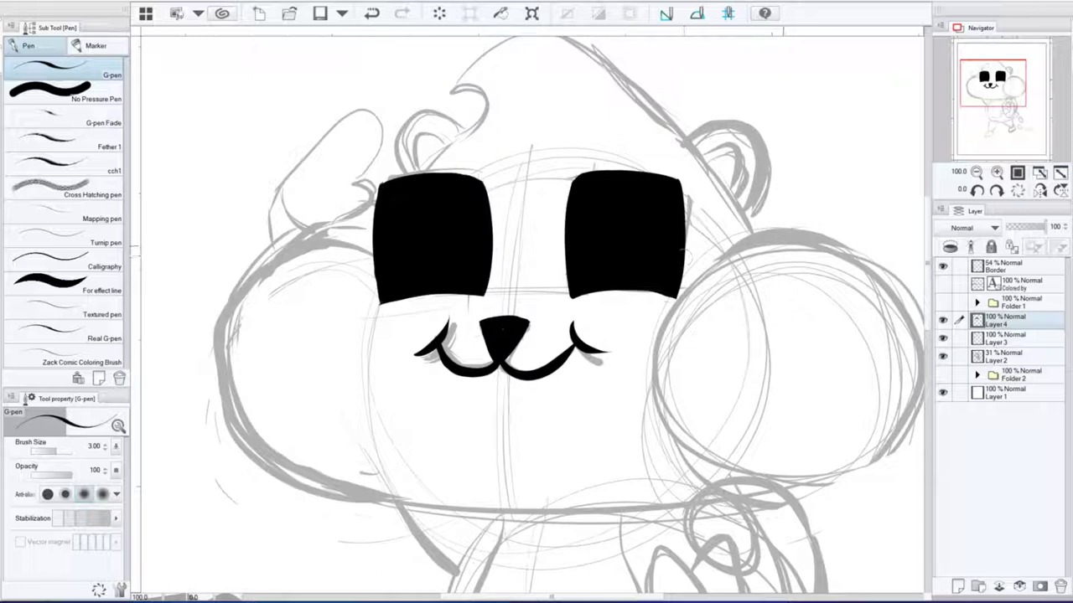
Step: Ink the left cheek's outer contour with pointed fur tufts at brush size 3.00
mouse_move(374, 246)
mouse_down()
mouse_move(250, 267)
mouse_move(216, 387)
mouse_move(387, 503)
mouse_up()
drag(256, 402, 219, 457)
key(h)
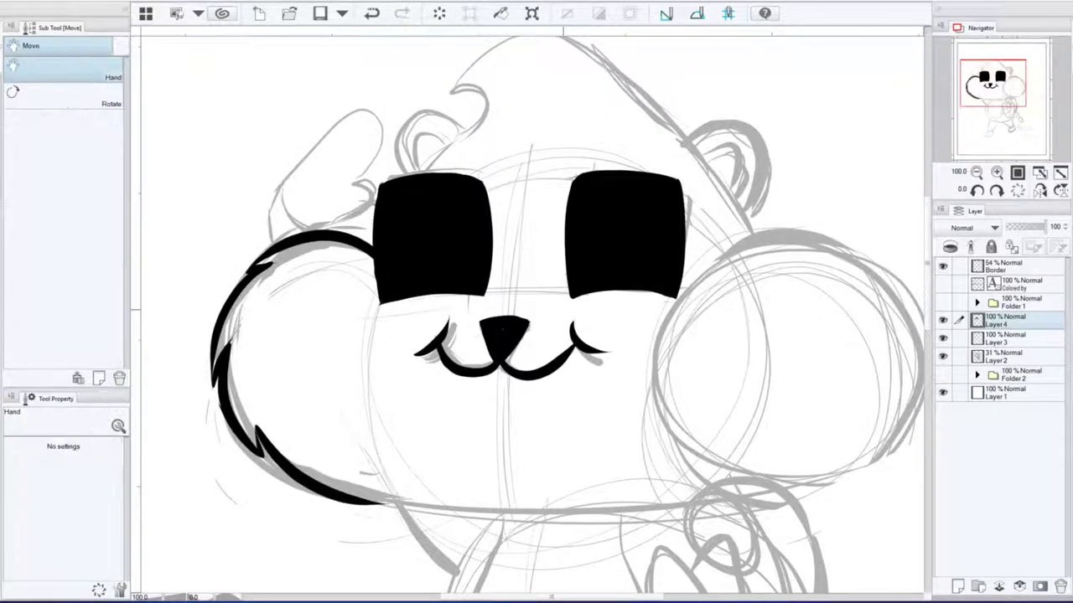
Step: Ink the top of the head with its curled hair tuft and sloping side, and outline the left ear
drag(469, 251, 415, 301)
drag(401, 137, 388, 222)
key(ctrl+z)
mouse_move(401, 136)
mouse_down()
mouse_move(388, 222)
mouse_move(522, 72)
mouse_move(705, 295)
mouse_up()
key(ctrl+z)
key(ctrl+z)
mouse_move(519, 70)
mouse_down()
mouse_move(704, 298)
mouse_move(541, 126)
mouse_move(379, 425)
mouse_move(502, 469)
mouse_move(536, 335)
mouse_up()
key(e)
key(p)
drag(423, 228, 483, 181)
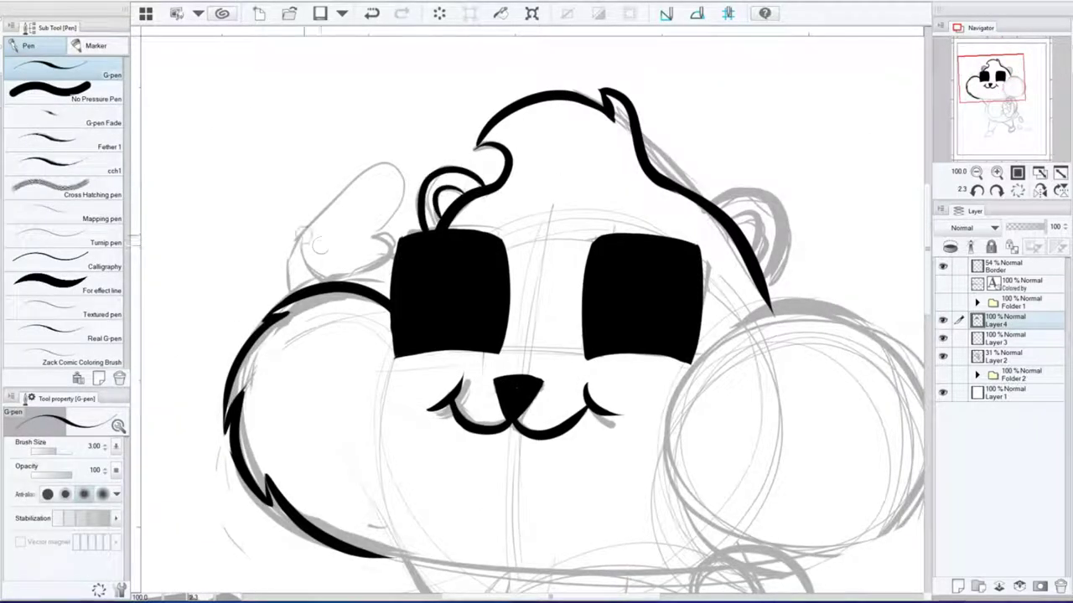
Step: Ink the raised hand and arm beside the left cheek, with a jagged fur edge at the wrist
drag(300, 237, 381, 151)
key(ctrl+z)
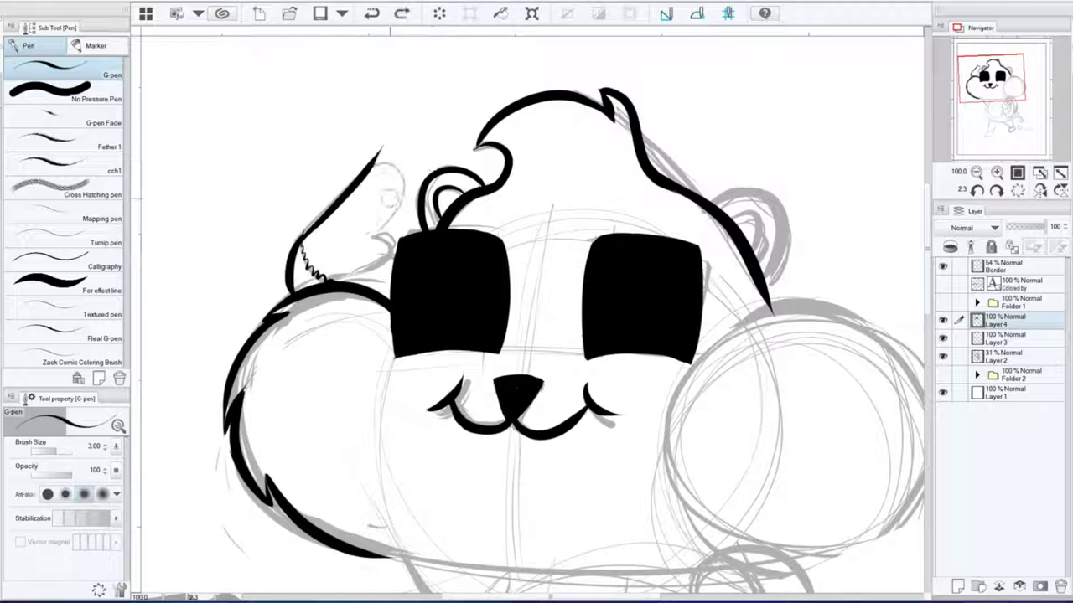
key(ctrl+z)
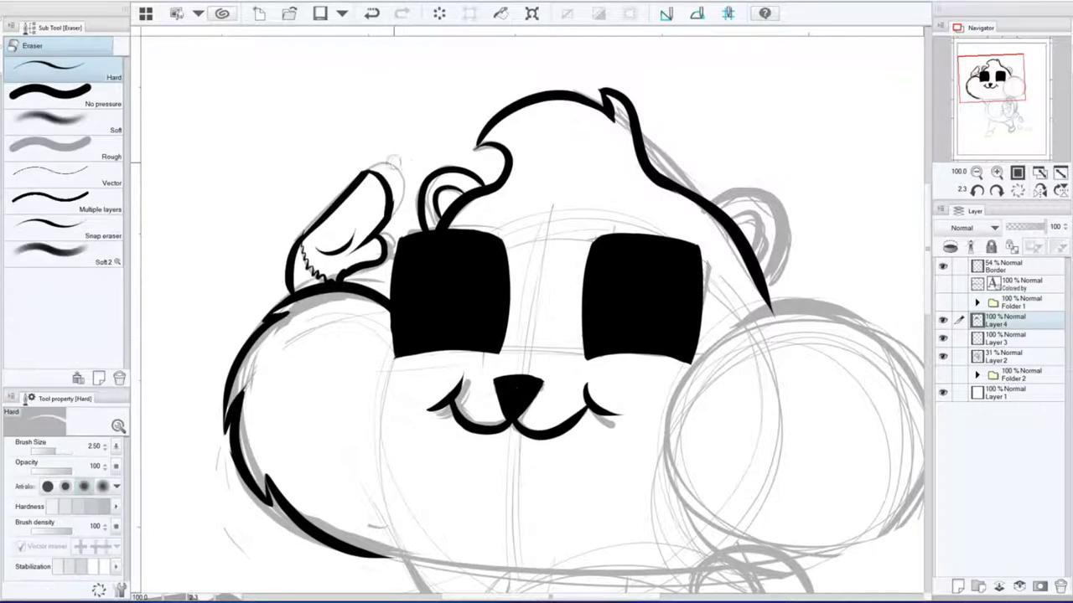
Step: Ink the outer and inner curves of the right ear over the sketch
drag(536, 318, 352, 251)
drag(528, 136, 583, 205)
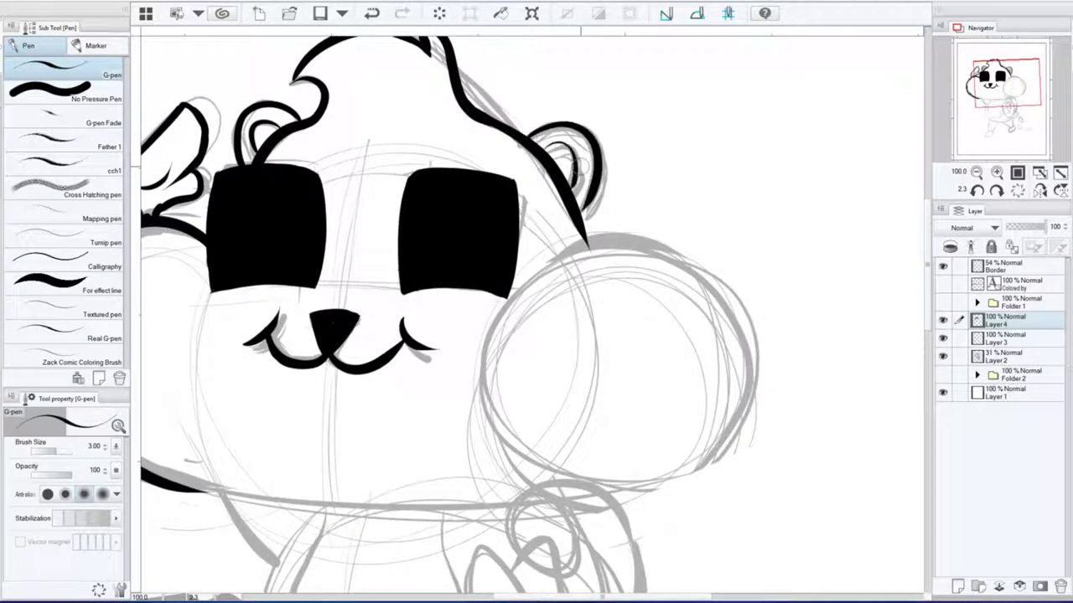
drag(545, 141, 586, 192)
Step: Ink the right cheek with pointed fur tufts and a heavy jaw line joining both cheeks, using brush size 4.00
scroll(537, 319, down, 2)
drag(537, 319, 503, 352)
drag(570, 210, 662, 214)
mouse_move(587, 251)
mouse_down()
mouse_move(470, 352)
mouse_move(502, 385)
mouse_move(586, 268)
mouse_move(561, 297)
mouse_move(411, 294)
mouse_up()
drag(335, 137, 470, 369)
drag(536, 319, 469, 251)
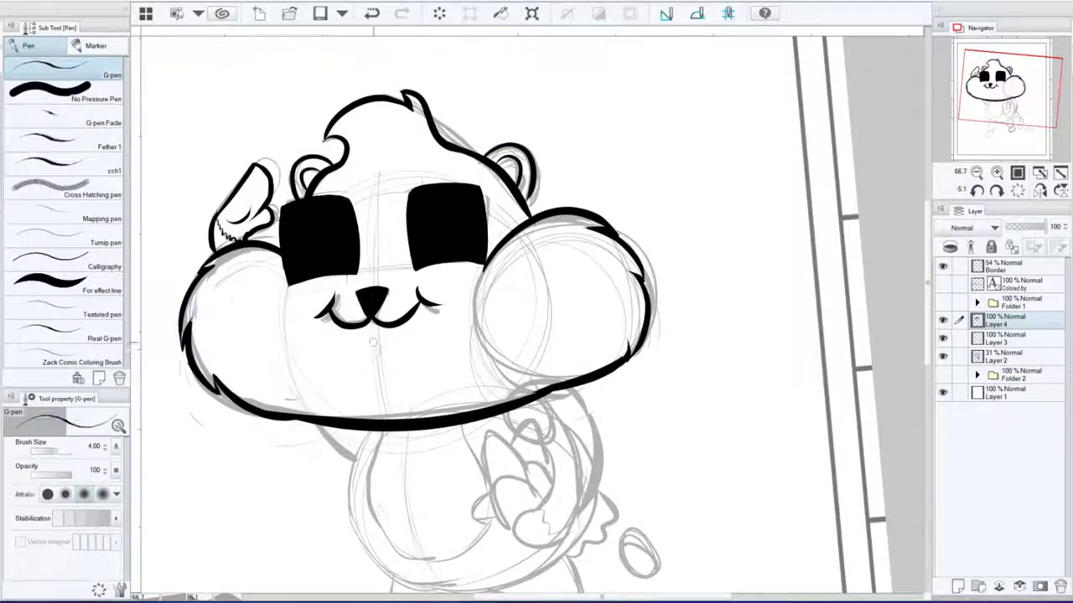
Step: Draw the inner muzzle contour across both cheeks with small fur tufts at brush size 2.00
mouse_move(375, 351)
mouse_down()
mouse_move(403, 361)
mouse_move(591, 270)
mouse_up()
drag(374, 357, 221, 358)
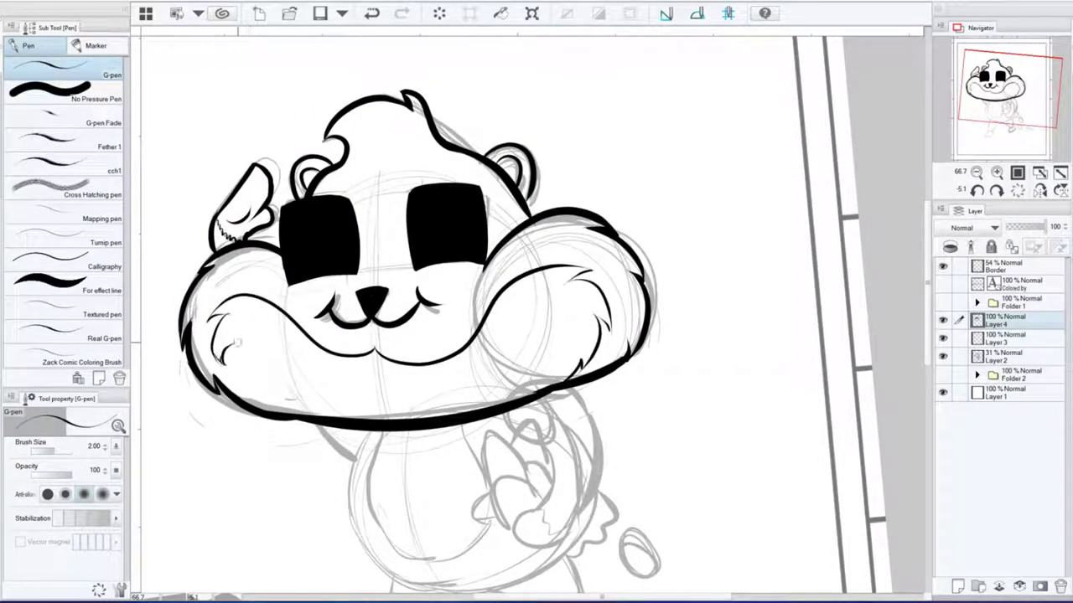
Step: Erase one large and one small round highlight in each black eye with the Hard eraser
key(e)
key(ctrl+alt+0)
key(ctrl+@)
mouse_move(314, 219)
mouse_down()
mouse_move(328, 238)
mouse_move(340, 216)
mouse_up()
drag(552, 208, 520, 243)
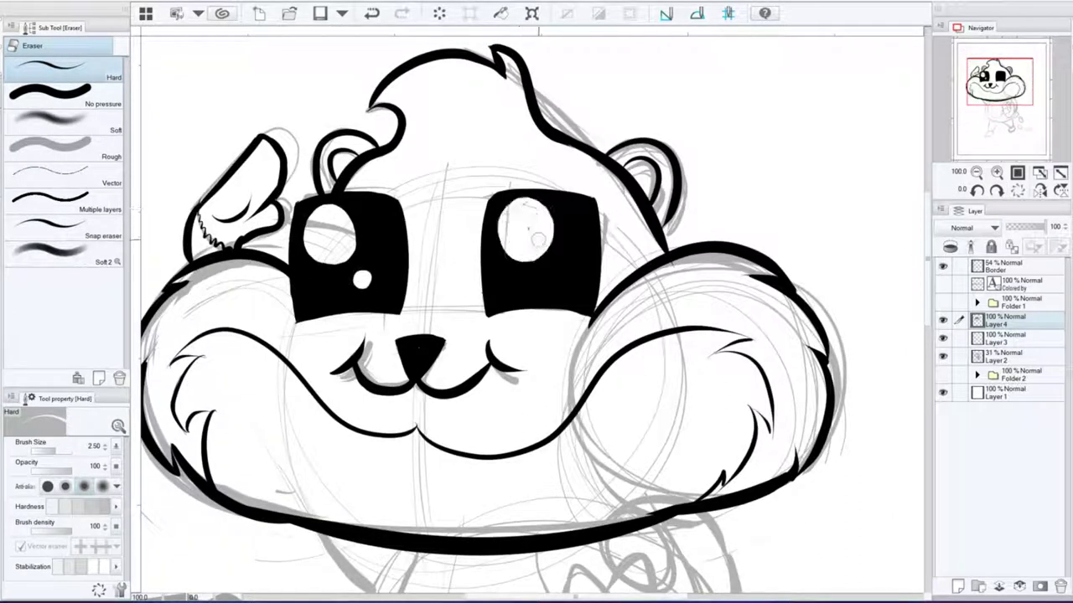
click(560, 279)
Step: Examine the inked face in mirrored view with the sketch layer hidden
key(ctrl+0)
scroll(528, 310, up, 2)
scroll(528, 310, up, 2)
key(h)
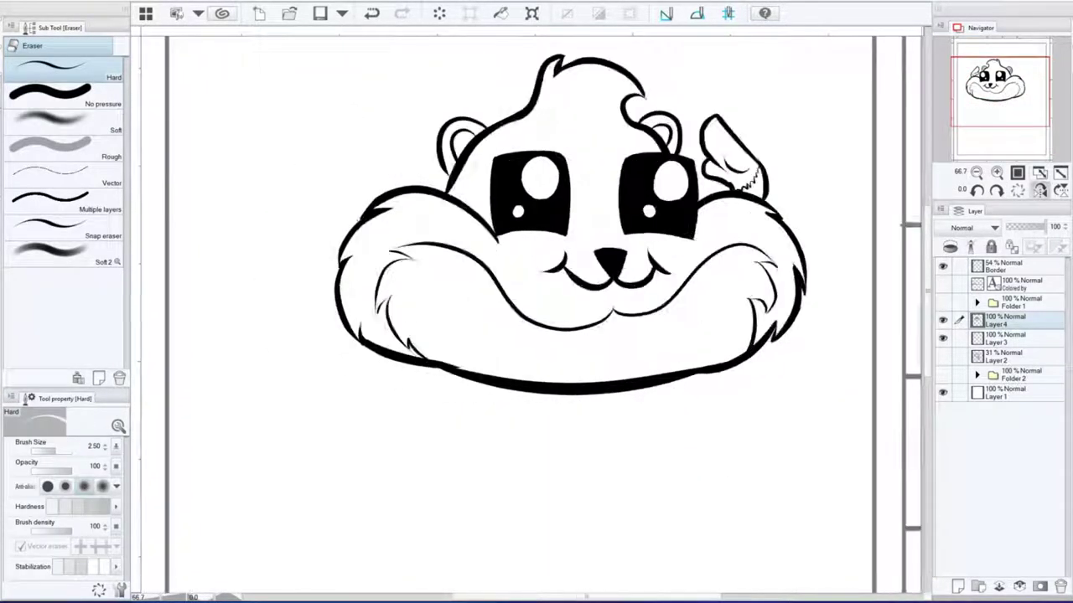
key(h)
key(ctrl+alt+0)
key(p)
key(ctrl+z)
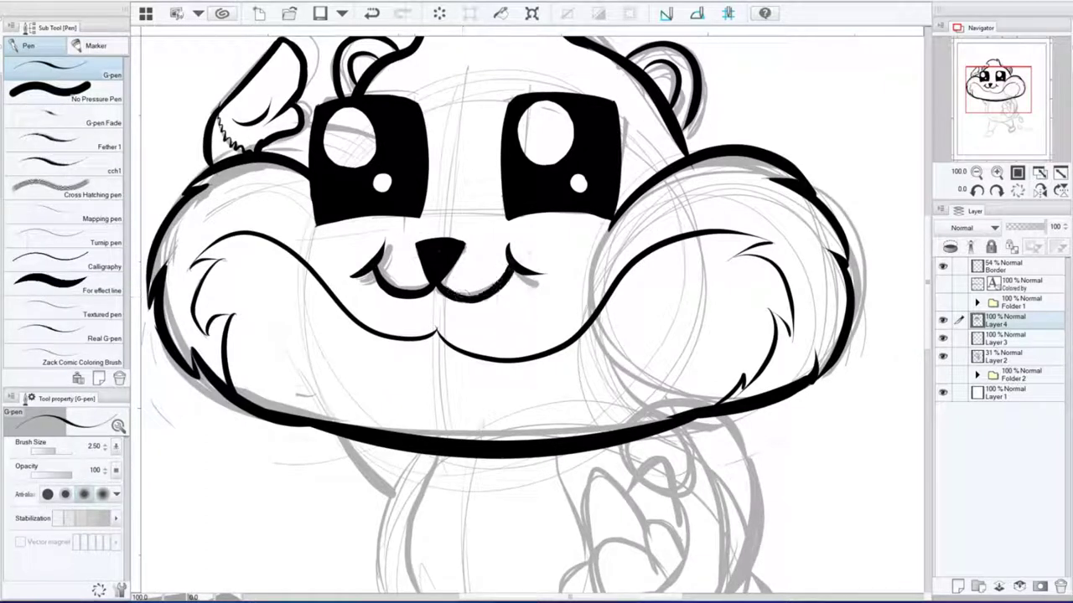
key(h)
key(h)
key(ctrl+alt+0)
Step: Ink the bent arm's furry outline and hand with a jagged cuff at brush size 2.50, erasing the jaw line that crosses the arm
drag(551, 190, 708, 245)
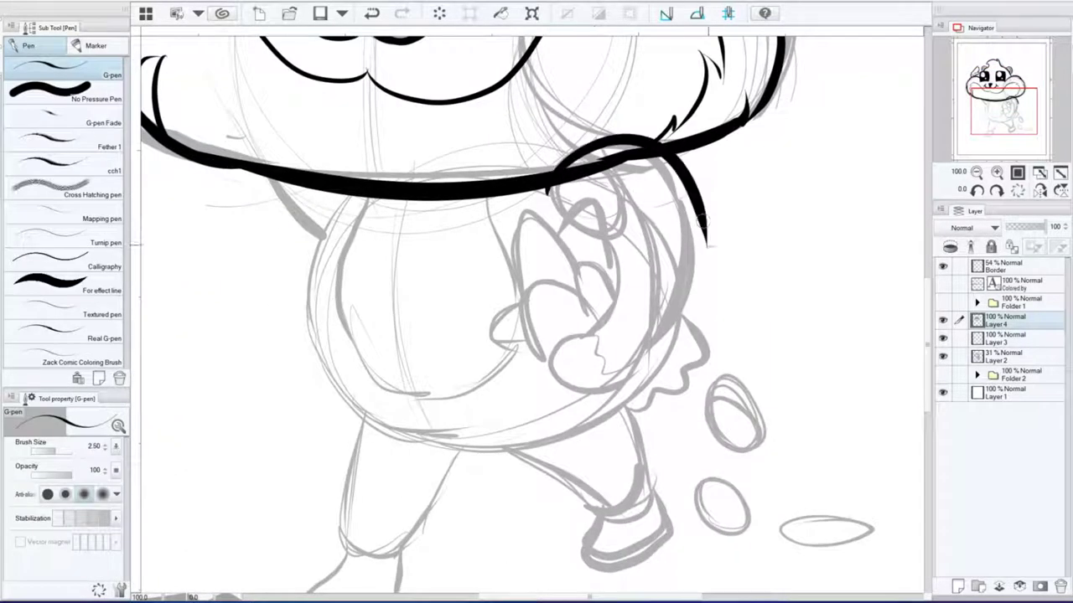
key(e)
drag(566, 180, 607, 158)
key(p)
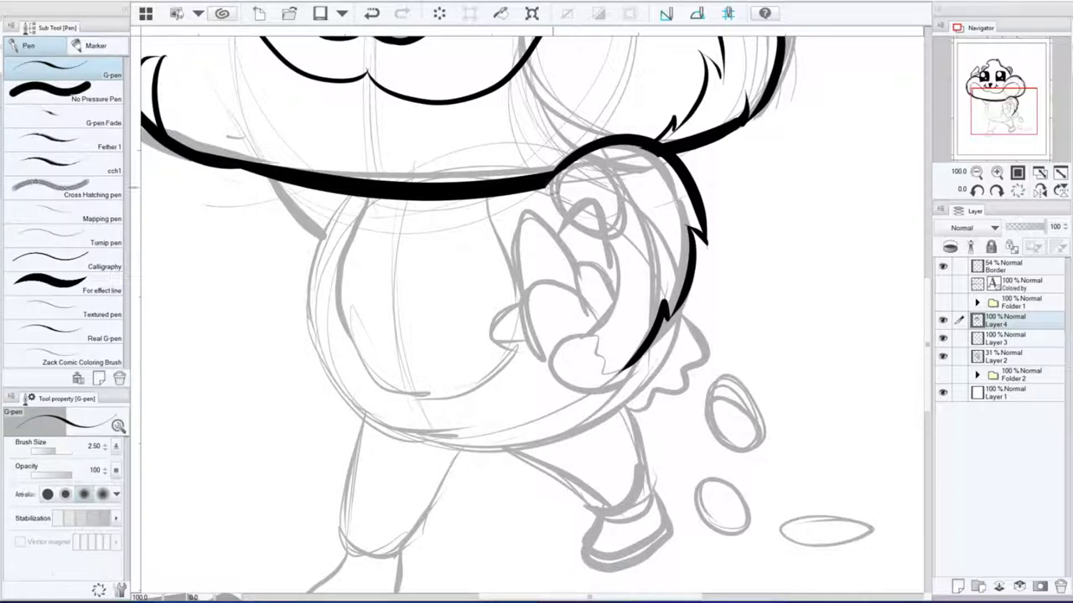
mouse_move(591, 329)
mouse_down()
mouse_move(595, 362)
mouse_move(622, 384)
mouse_up()
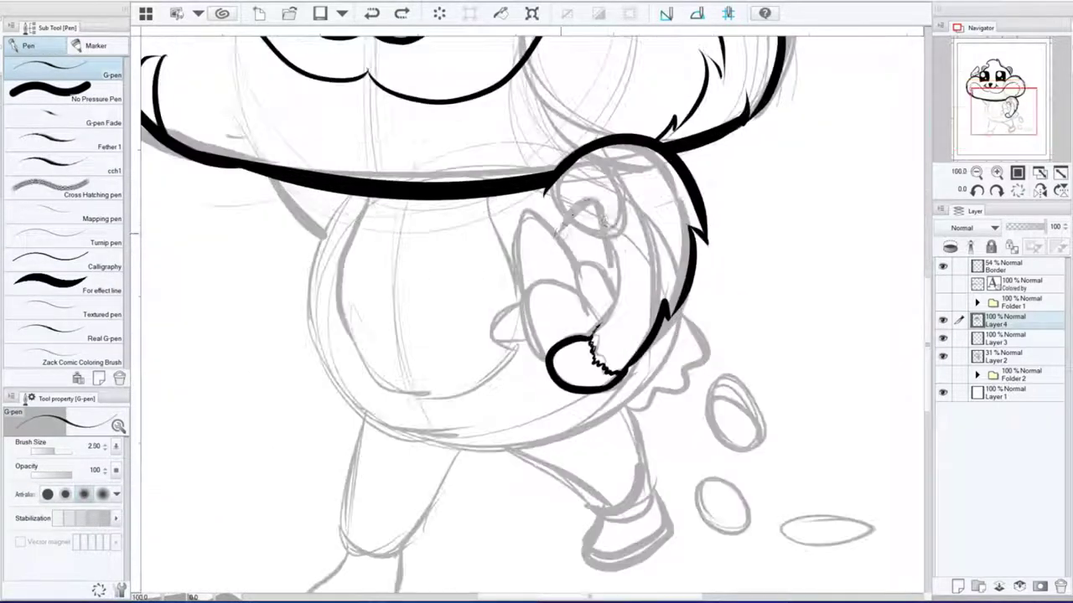
Step: Ink the cluster of pointed seeds held by the arm, adding thin ridge lines inside them at brush size 2.00
drag(565, 216, 615, 273)
key(bracketleft)
mouse_move(518, 289)
mouse_down()
mouse_move(580, 293)
mouse_move(561, 275)
mouse_move(536, 302)
mouse_move(537, 252)
mouse_up()
key(ctrl+z)
key(e)
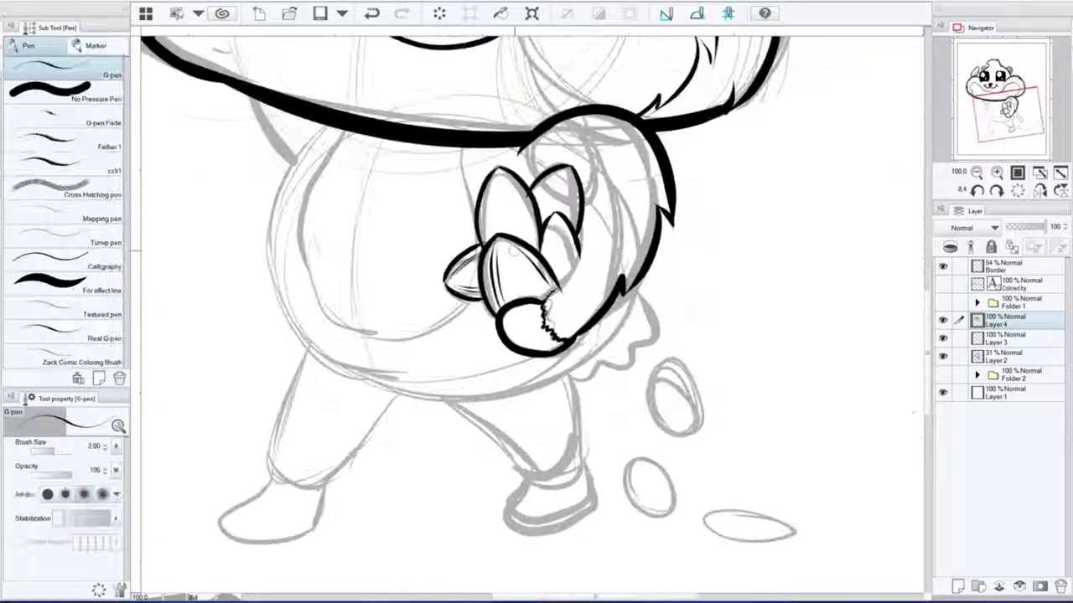
drag(512, 193, 537, 251)
Step: Add short fur detail strokes to the bent arm, forehead and left cheek with the G-pen at brush size 2.00
key(p)
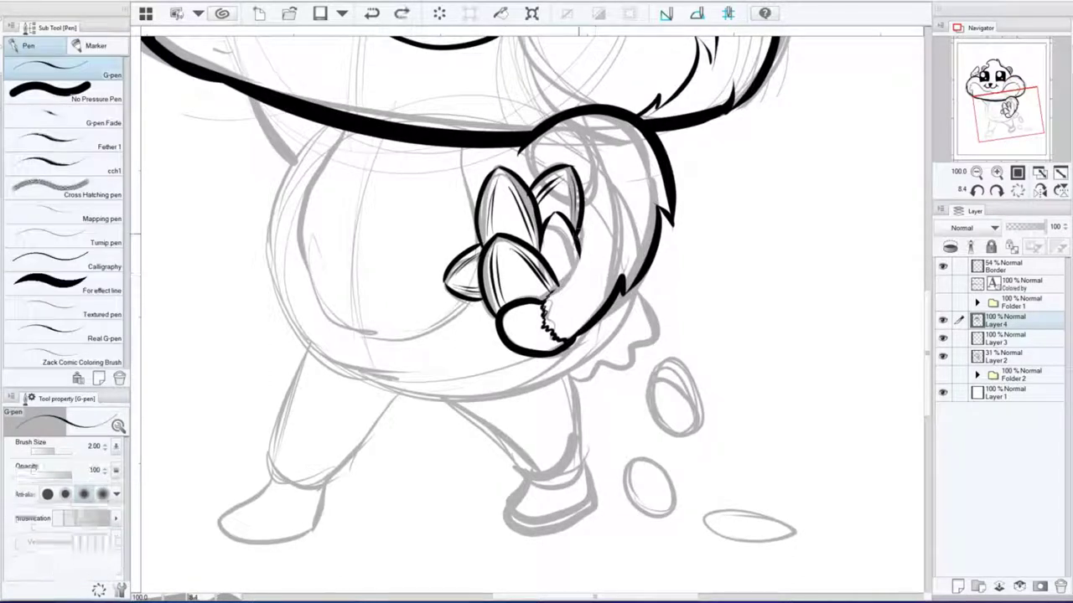
drag(503, 209, 570, 520)
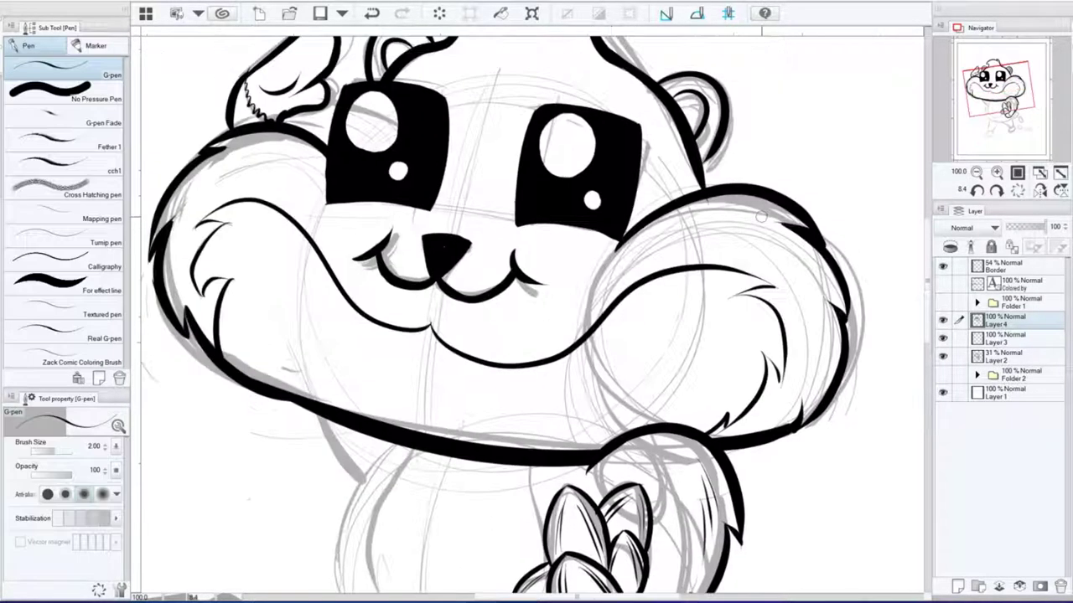
scroll(537, 319, up, 2)
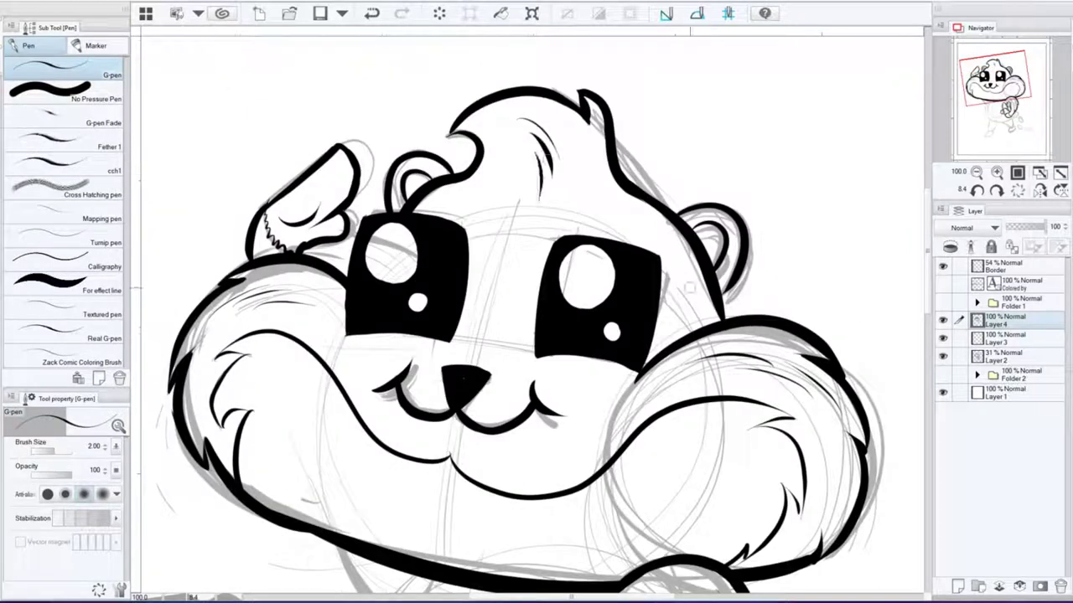
scroll(536, 318, down, 5)
drag(417, 142, 712, 297)
key(ctrl+z)
drag(416, 142, 712, 297)
key(ctrl+z)
Step: Ink the left shoulder line and the round body outline below the head with a thick G-pen stroke
drag(419, 146, 369, 222)
drag(400, 155, 696, 302)
mouse_move(587, 252)
mouse_down()
mouse_move(536, 210)
mouse_move(469, 179)
mouse_move(520, 167)
mouse_move(540, 223)
mouse_up()
key(ctrl+z)
key(ctrl+y)
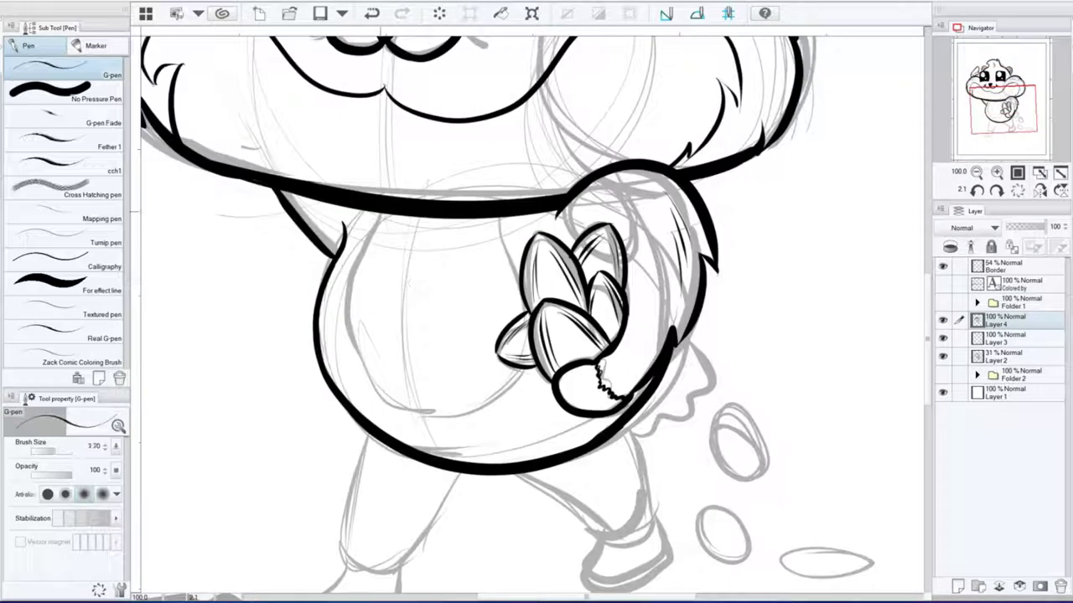
Step: Ink the belly patch with a jagged fur outline inside the body at brush size 1.70
drag(377, 220, 352, 382)
drag(398, 414, 528, 373)
drag(490, 220, 520, 308)
Step: Ink the pointed, ridged shapes sticking out behind the body below the bent arm at brush size 1.70
scroll(537, 318, down, 3)
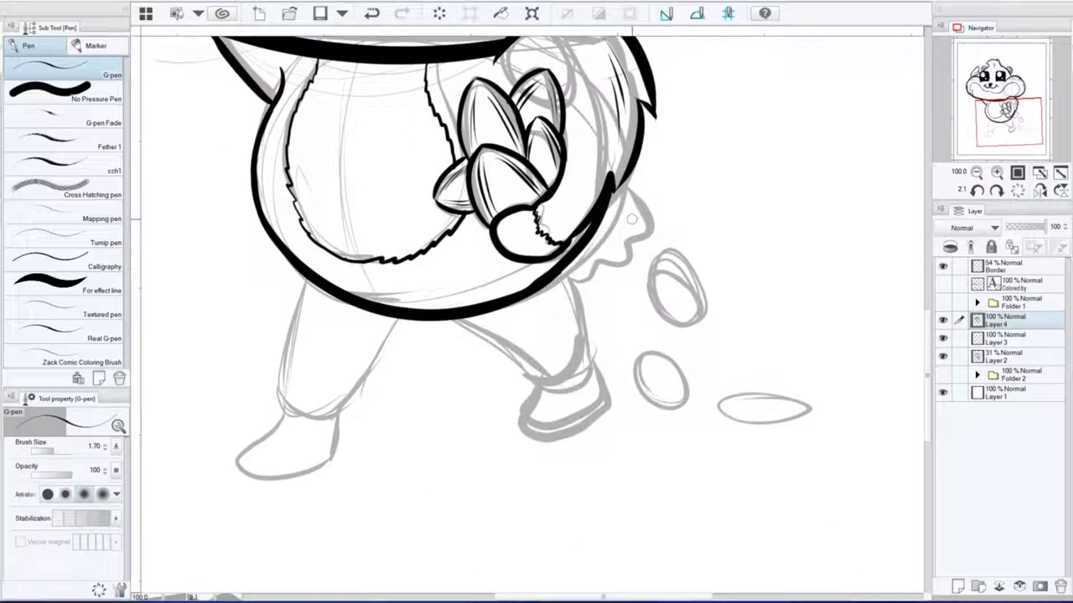
mouse_move(587, 252)
mouse_down()
mouse_move(470, 352)
mouse_move(360, 394)
mouse_up()
mouse_move(377, 280)
mouse_down()
mouse_move(414, 233)
mouse_move(432, 285)
mouse_up()
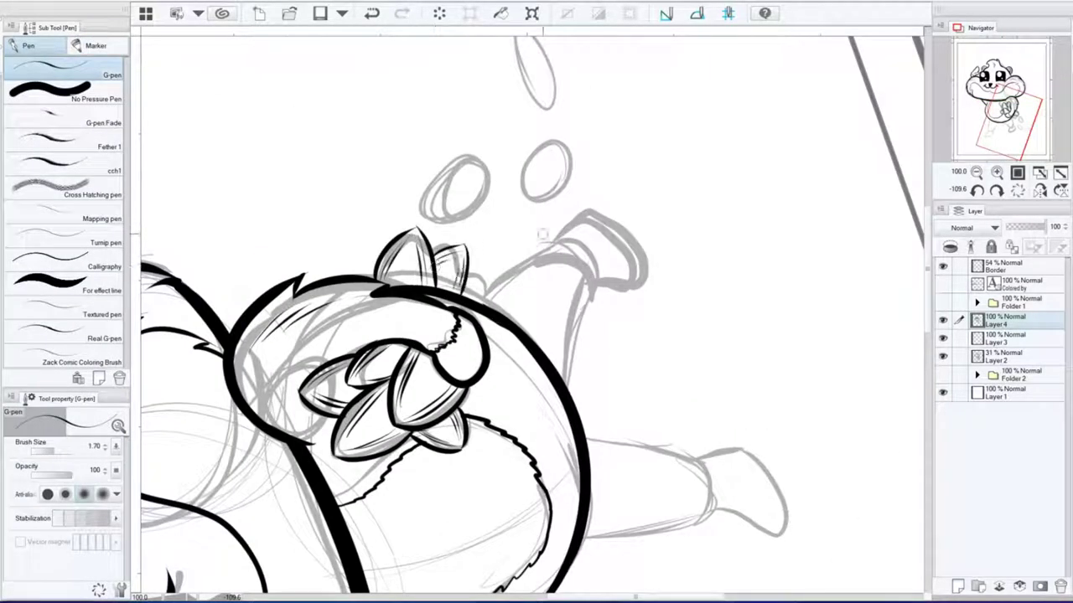
mouse_move(540, 269)
mouse_down()
mouse_move(470, 210)
mouse_move(402, 193)
mouse_up()
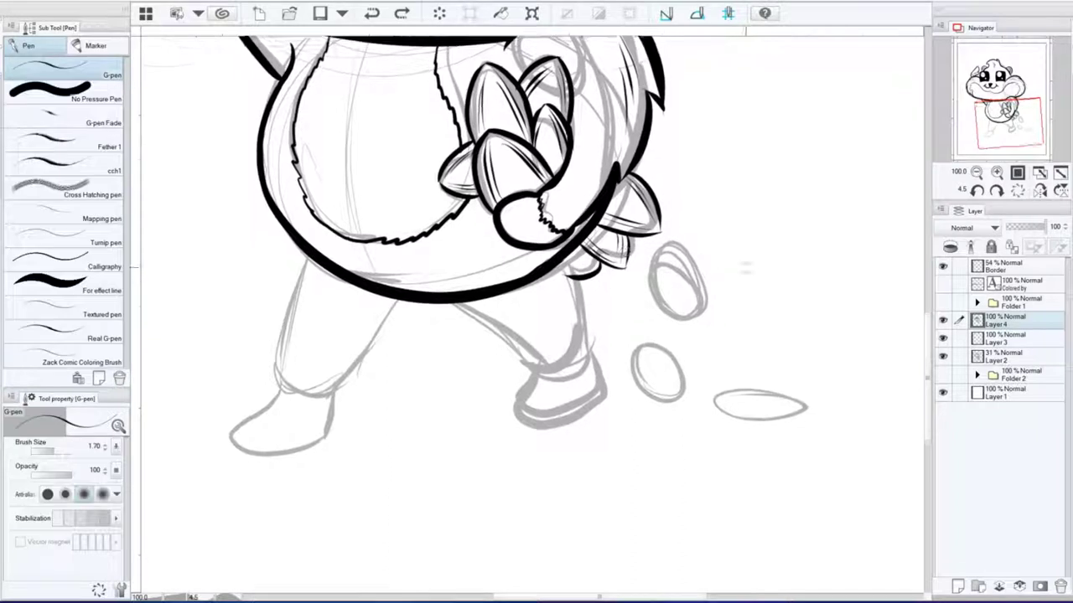
Step: Ink the leg and foot below the bent arm with the G-pen and erase the body outline crossing the top of the leg
drag(563, 256, 584, 339)
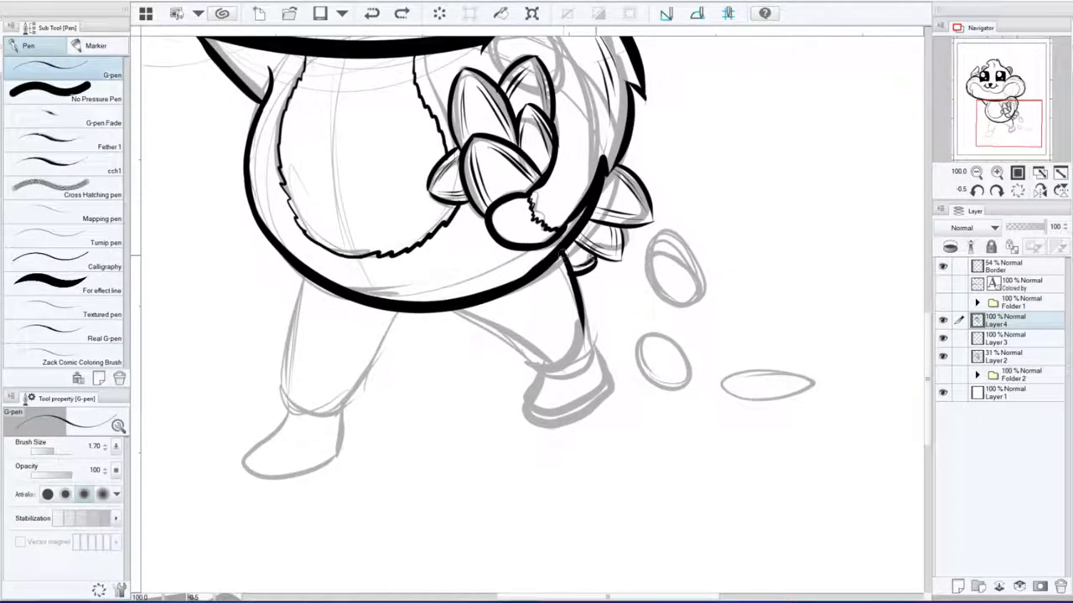
drag(587, 264, 528, 243)
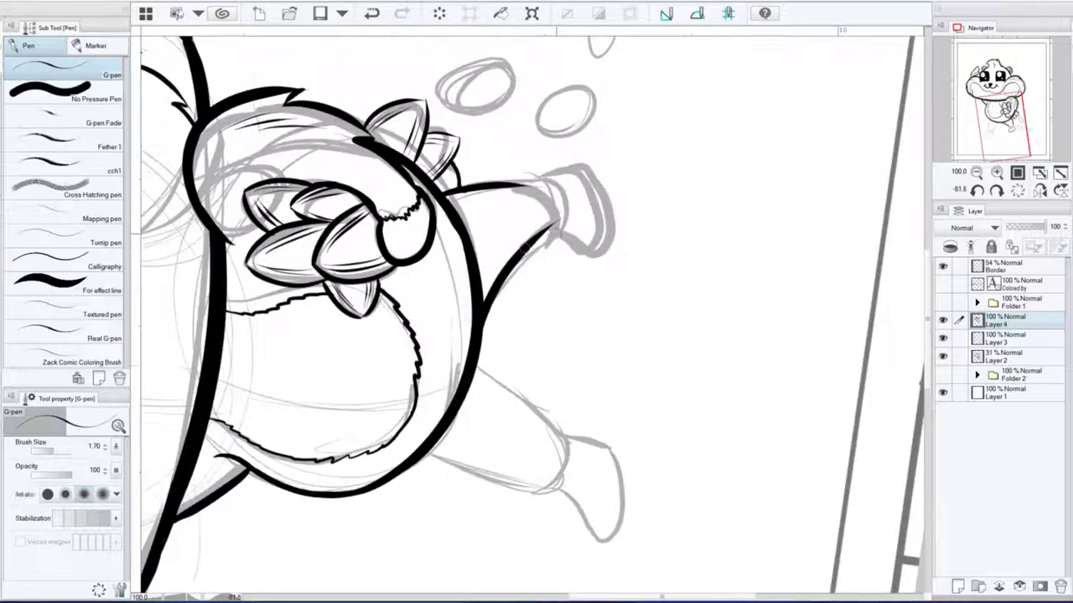
key(e)
drag(476, 335, 495, 233)
drag(699, 409, 468, 291)
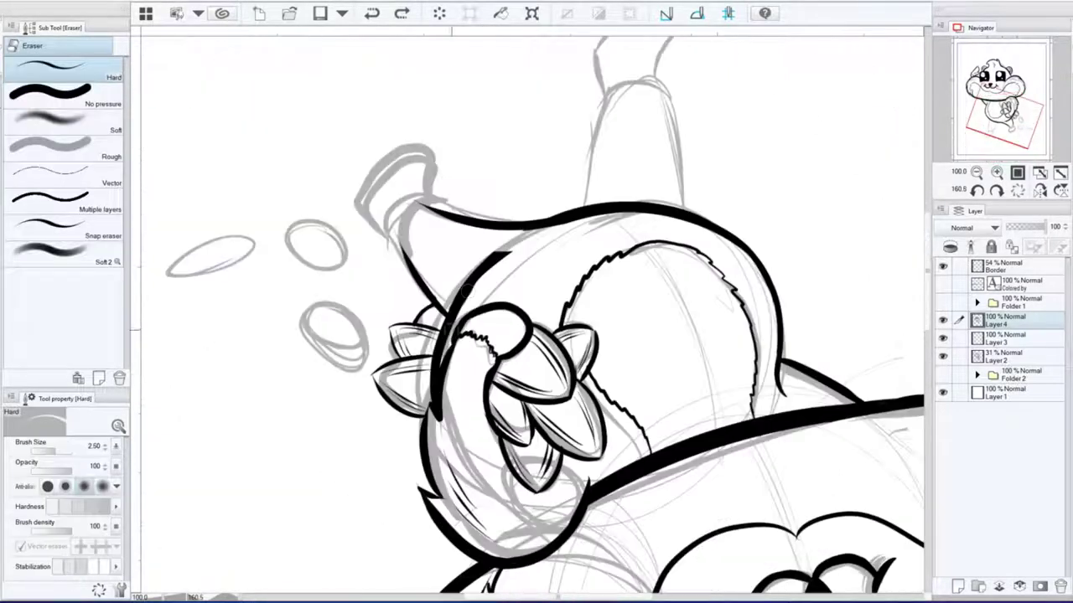
drag(586, 251, 486, 385)
key(p)
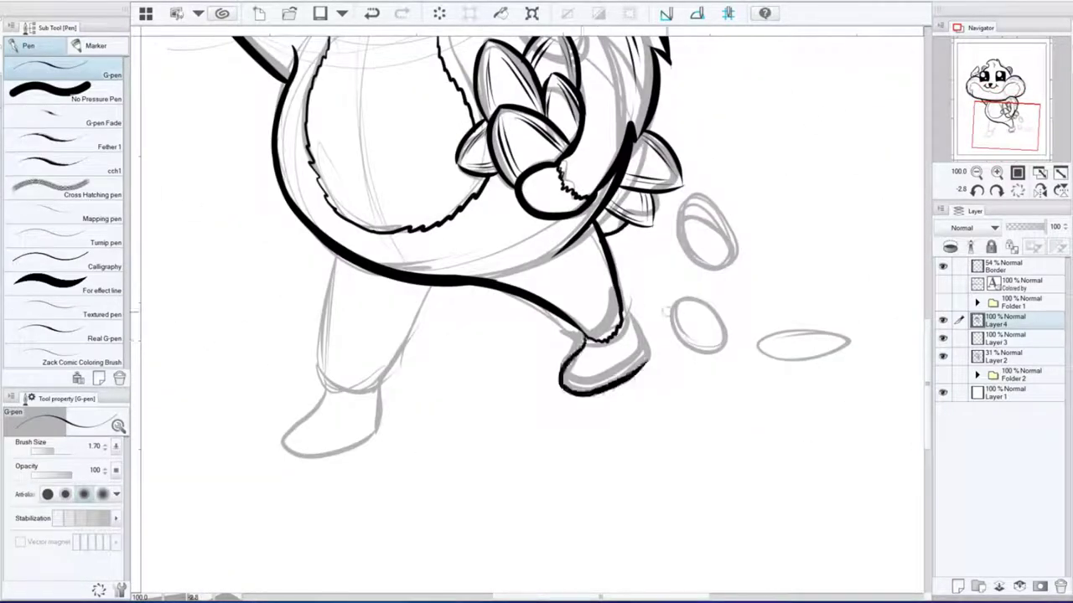
Step: Ink the other leg's outline with the G-pen at brush size 3.00 and erase the body outline where the leg joins
mouse_move(503, 293)
mouse_down()
mouse_move(570, 284)
mouse_move(637, 385)
mouse_move(578, 301)
mouse_move(460, 409)
mouse_up()
drag(400, 276, 393, 400)
key(ctrl+z)
drag(405, 252, 393, 402)
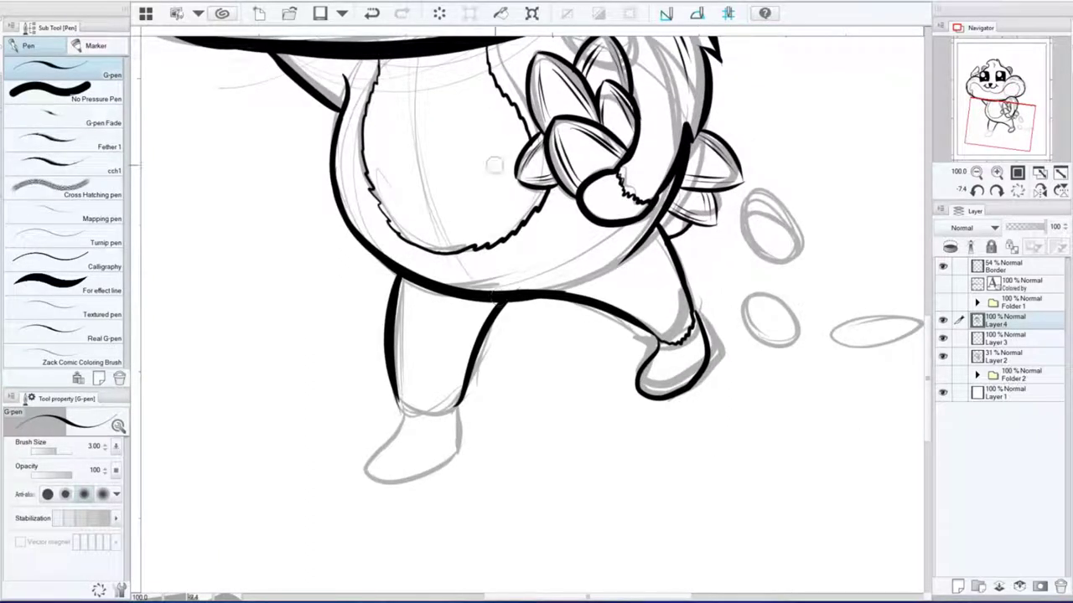
drag(481, 176, 496, 187)
key(e)
key(p)
mouse_move(536, 251)
mouse_down()
mouse_move(587, 201)
mouse_move(578, 209)
mouse_up()
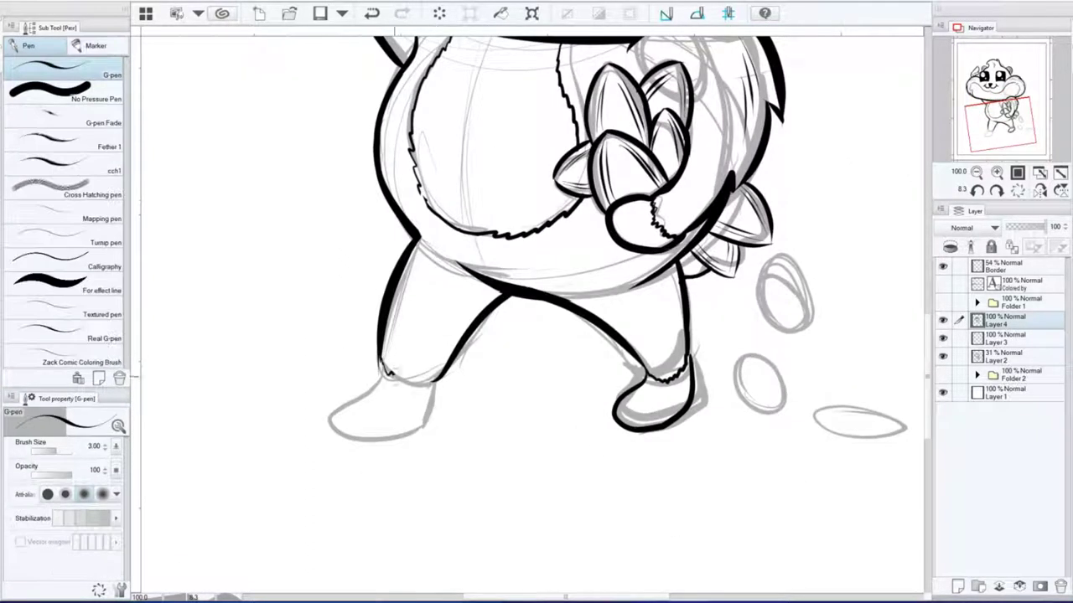
Step: Ink the jagged fur cuff and the rounded foot at the end of the left leg
key(bracketleft)
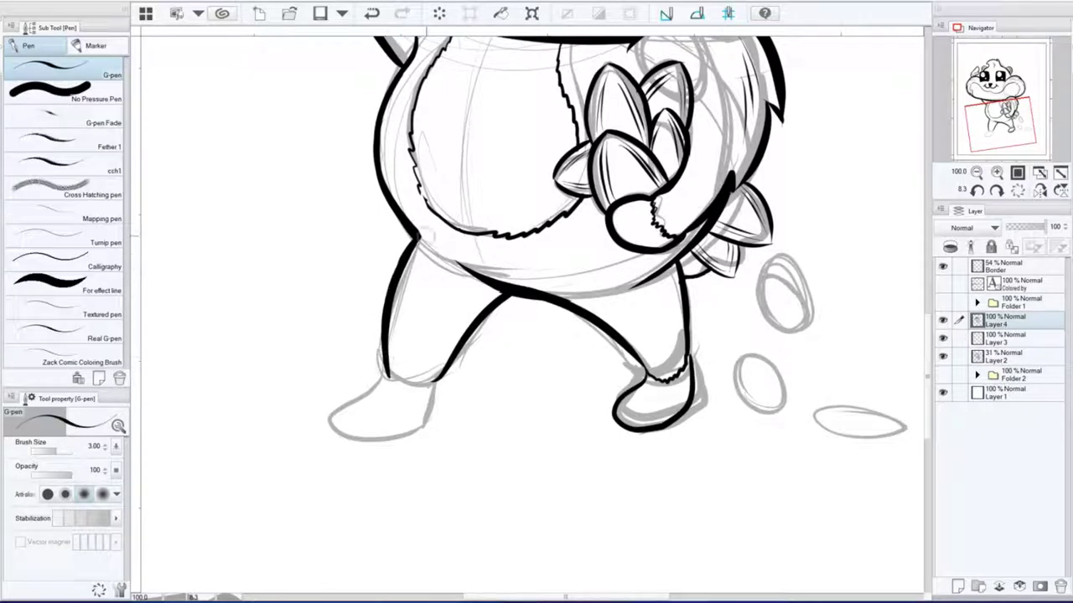
drag(503, 335, 511, 255)
drag(446, 287, 442, 310)
mouse_move(398, 289)
mouse_down()
mouse_move(351, 328)
mouse_move(448, 356)
mouse_up()
key(bracketleft)
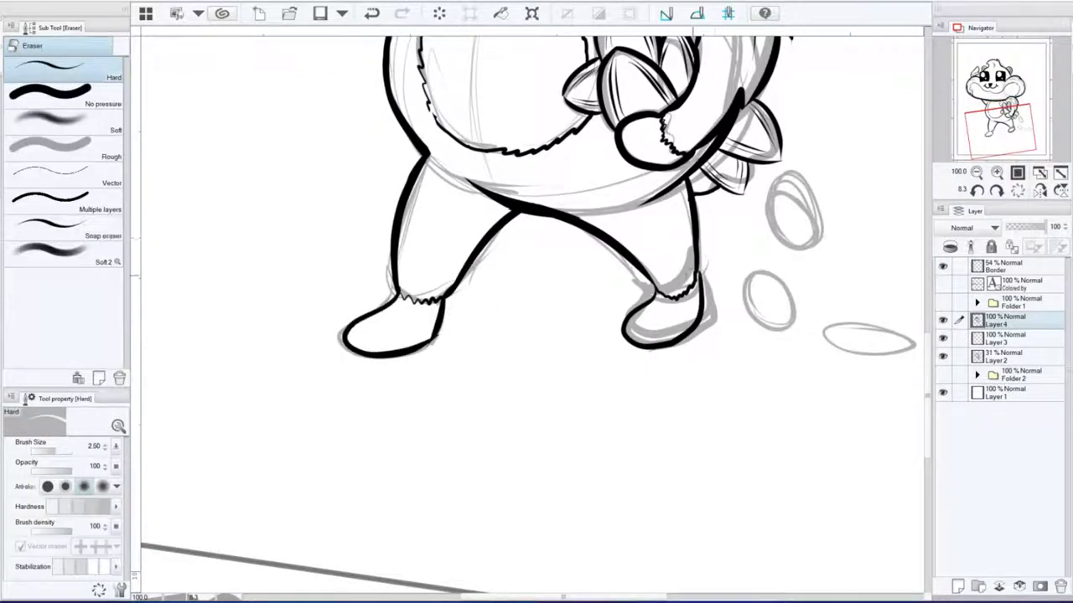
drag(503, 251, 431, 331)
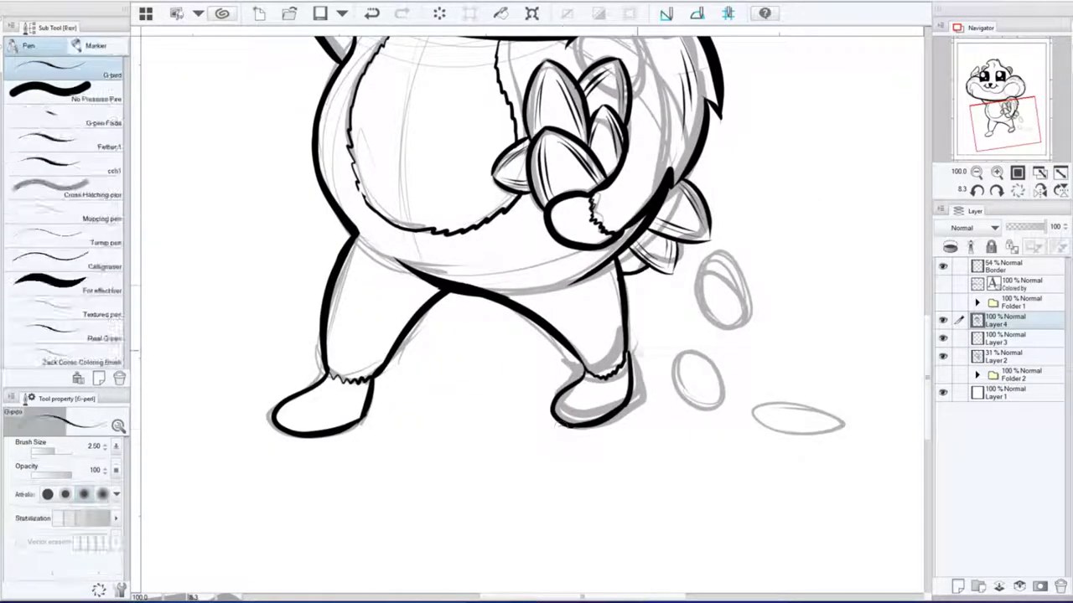
Step: Hide sketch Layer 2 and set up the Painterly Texture Brush A with orange E2721C on Layer 3
key(ctrl+0)
key(h)
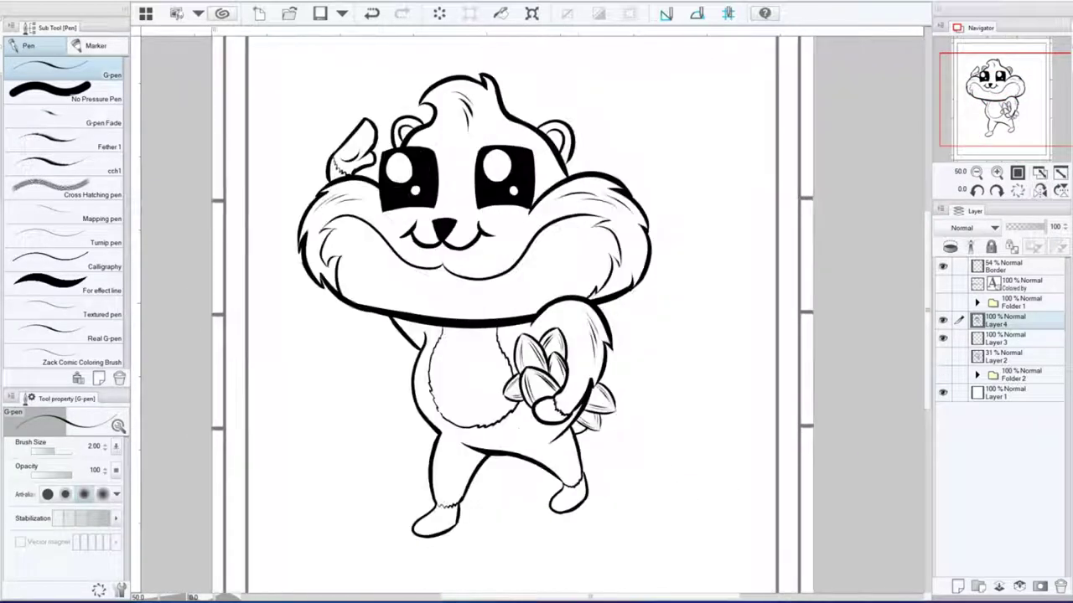
key(alt+bracketleft)
key(b)
scroll(375, 283, up, 1)
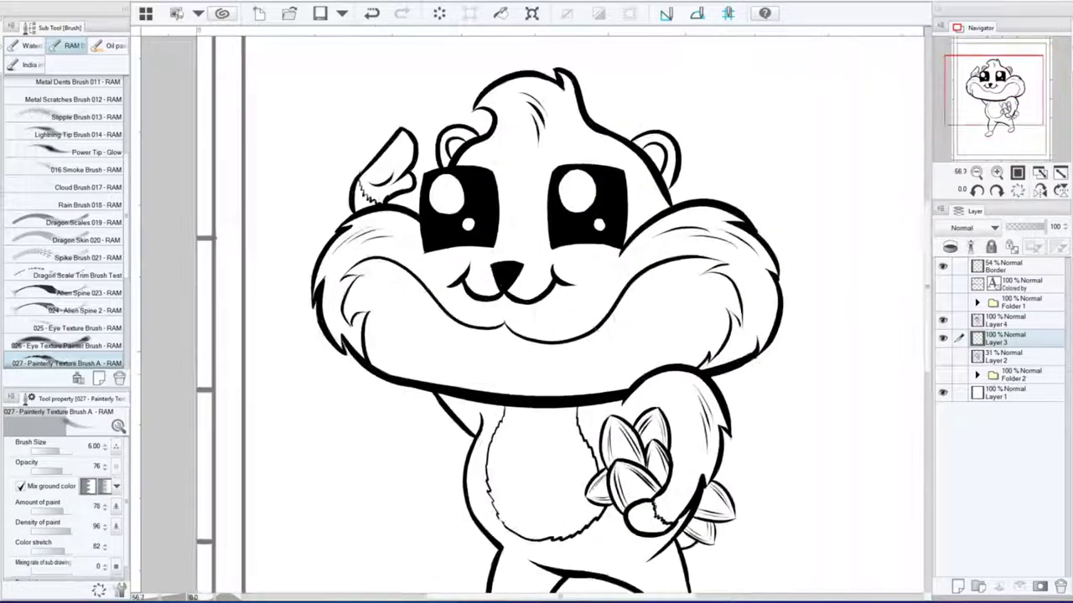
key(ctrl+shift+c)
click(523, 265)
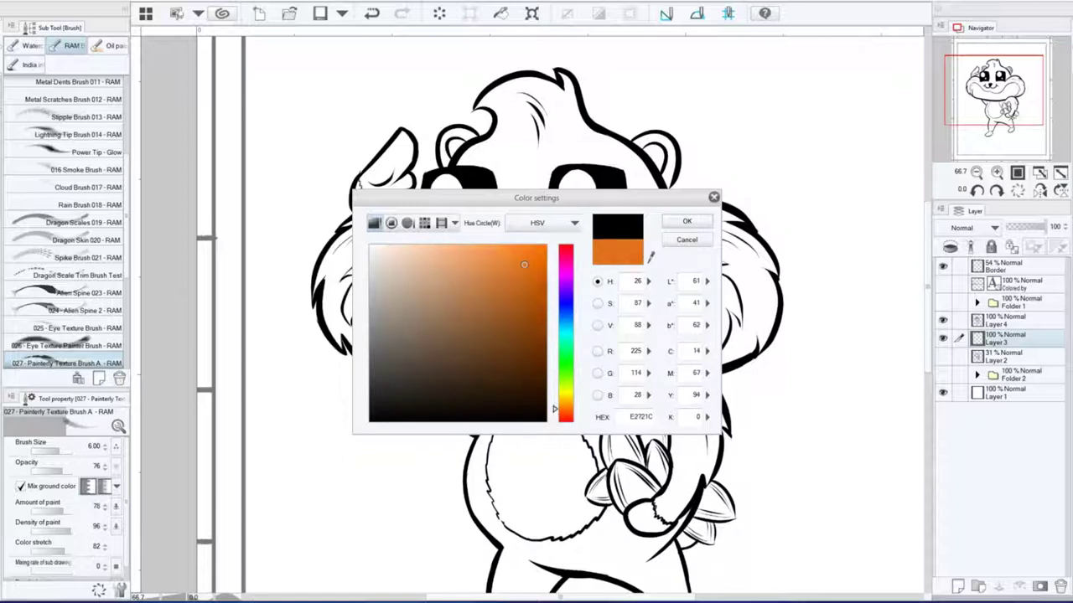
key(Return)
Step: Paint the fur of the left cheek orange on Layer 3 with the painterly brush at size 5.00
drag(693, 130, 794, 97)
key(ctrl+z)
key(ctrl+shift+c)
key(Return)
scroll(376, 277, up, 2)
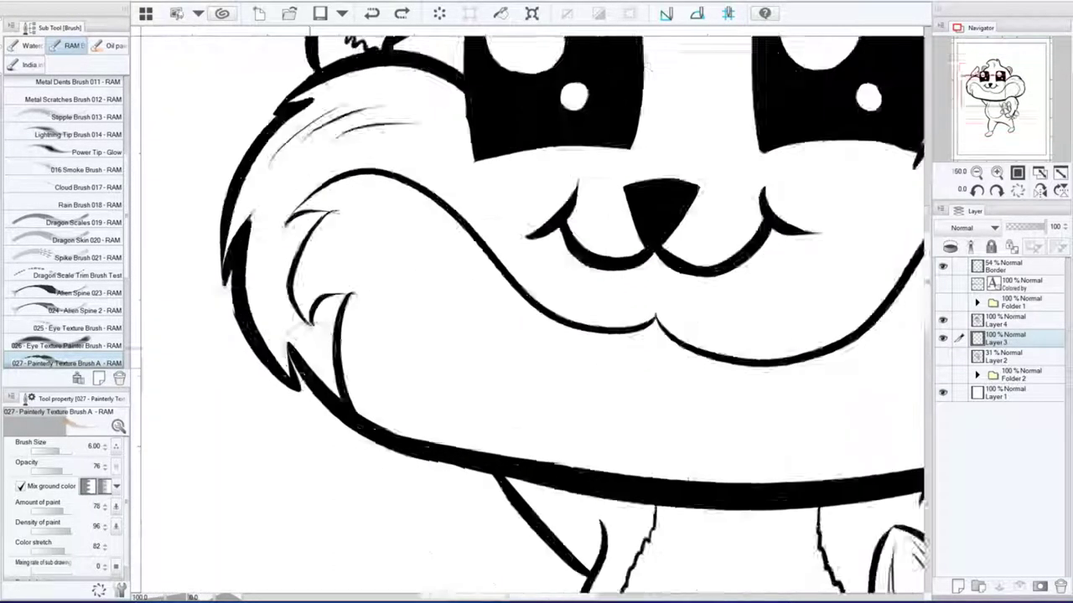
drag(251, 276, 293, 410)
key(bracketleft)
drag(519, 369, 512, 335)
mouse_move(277, 368)
mouse_down()
mouse_move(235, 201)
mouse_move(402, 168)
mouse_up()
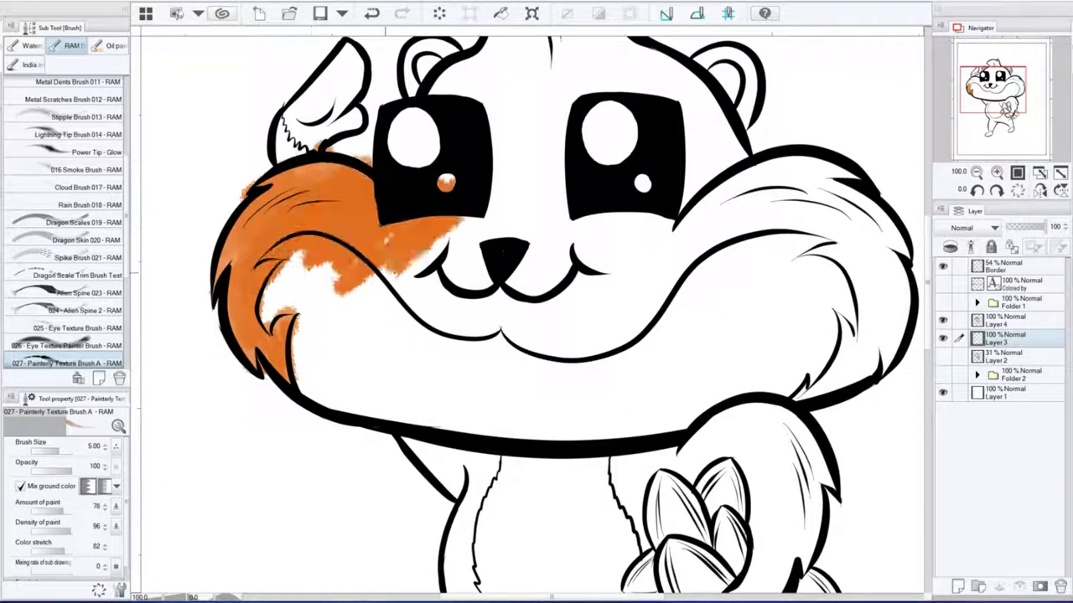
Step: Adjust the orange, paint the ears, forehead and hair tuft, and erase the paint covering the eye highlights
scroll(377, 251, up, 2)
key(ctrl+shift+c)
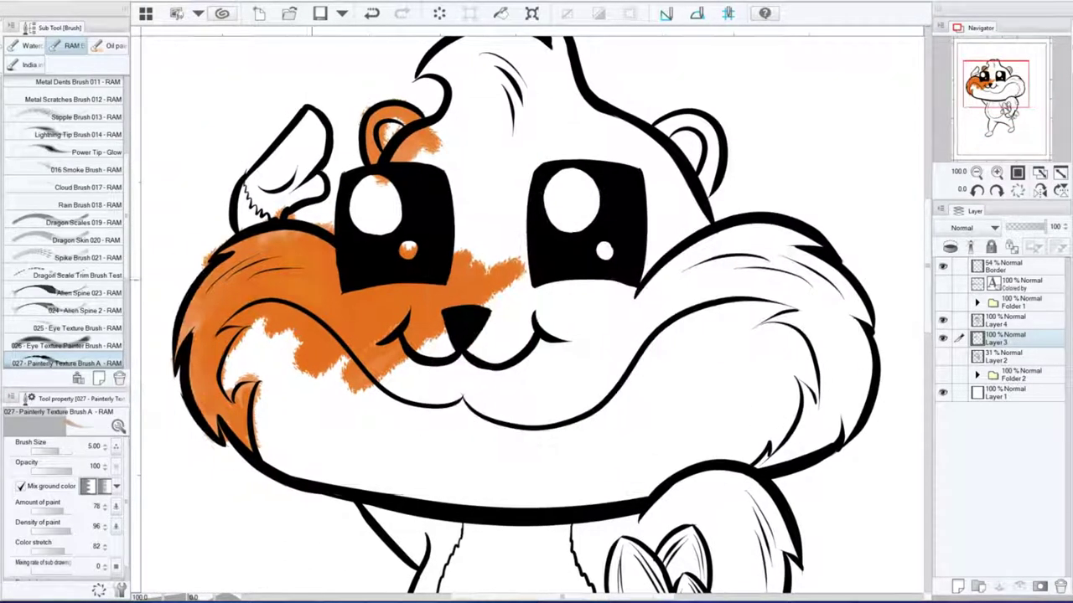
drag(251, 361, 189, 311)
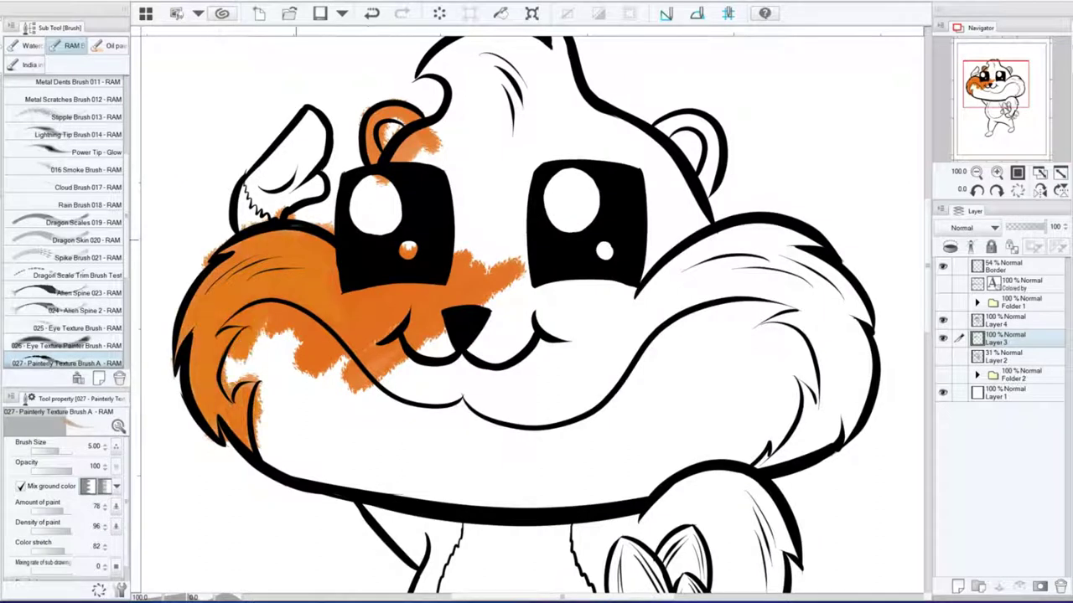
drag(377, 386, 537, 251)
scroll(377, 252, up, 2)
mouse_move(369, 234)
mouse_down()
mouse_move(394, 126)
mouse_move(611, 193)
mouse_move(419, 209)
mouse_move(604, 310)
mouse_up()
key(e)
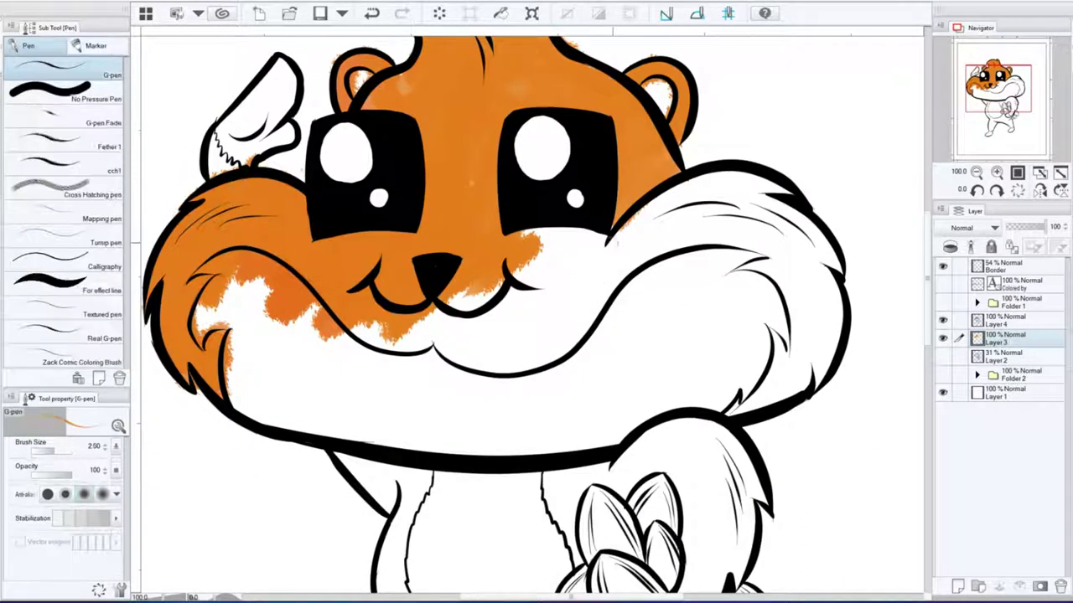
Step: Paint the area around the mouth and the right cheek's fur orange with the painterly brush at size 10.00
drag(360, 335, 587, 251)
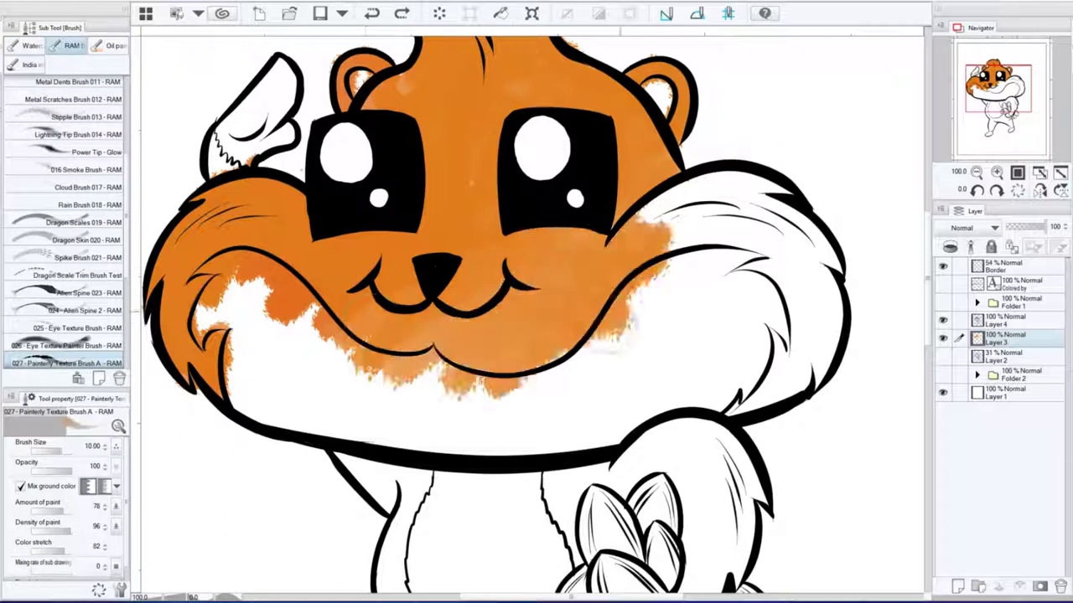
scroll(486, 318, up, 2)
mouse_move(570, 130)
mouse_down()
mouse_move(662, 184)
mouse_move(683, 294)
mouse_move(545, 168)
mouse_up()
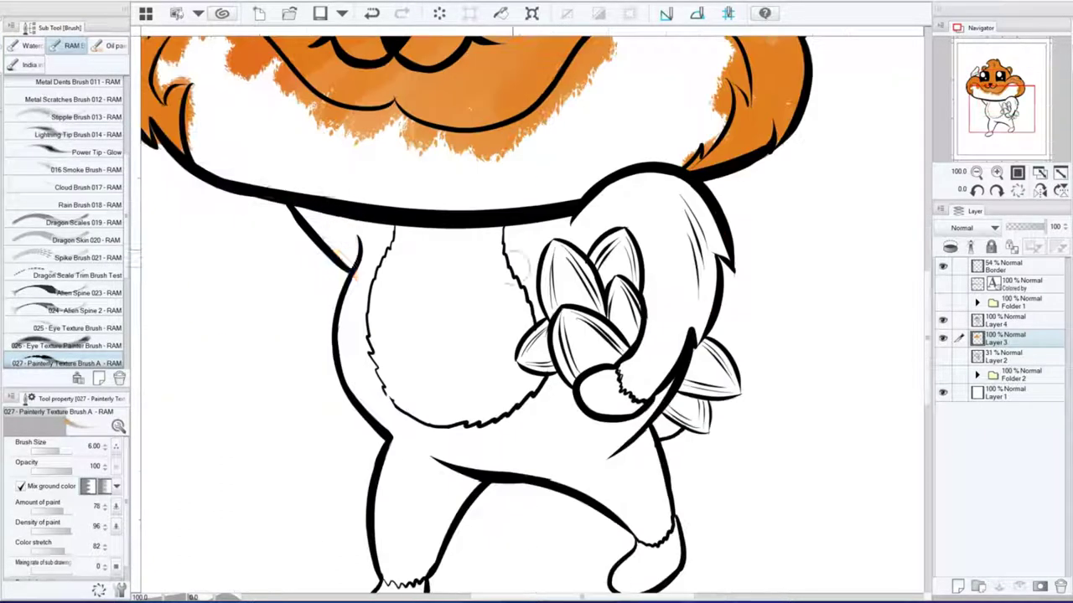
Step: Paint the body around the belly patch, the bent arm and both legs orange, leaving the belly and feet blank
drag(335, 234, 368, 435)
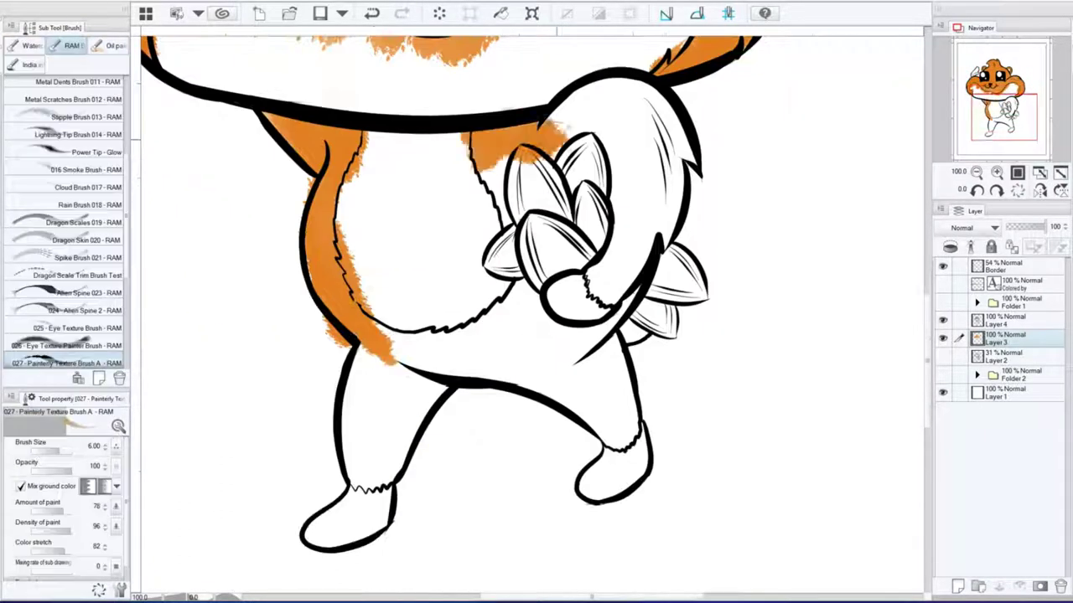
mouse_move(586, 101)
mouse_down()
mouse_move(678, 210)
mouse_move(586, 352)
mouse_up()
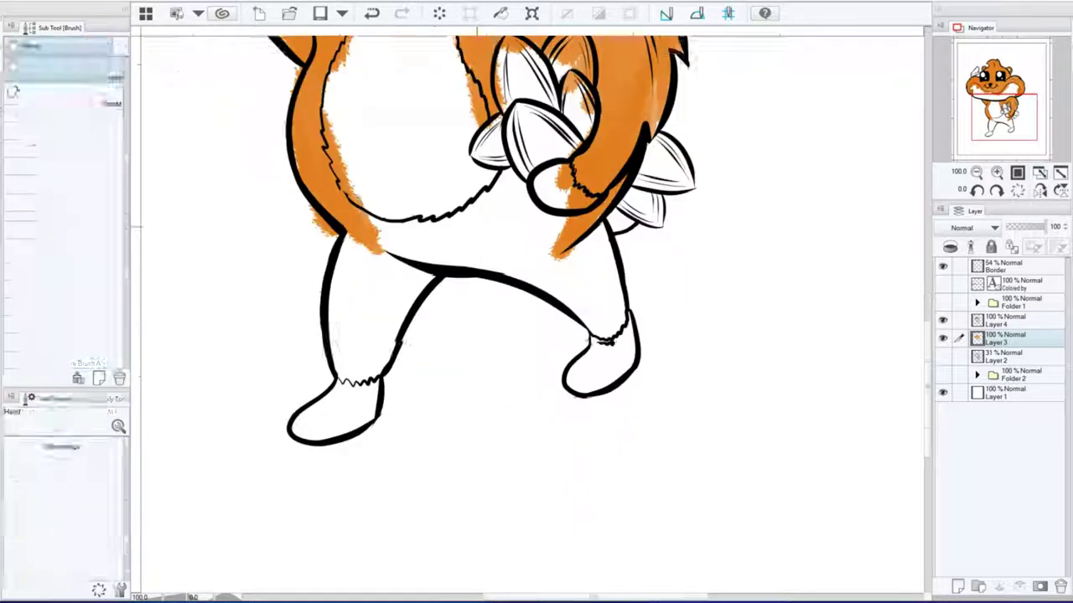
mouse_move(344, 235)
mouse_down()
mouse_move(360, 352)
mouse_move(519, 226)
mouse_move(604, 310)
mouse_up()
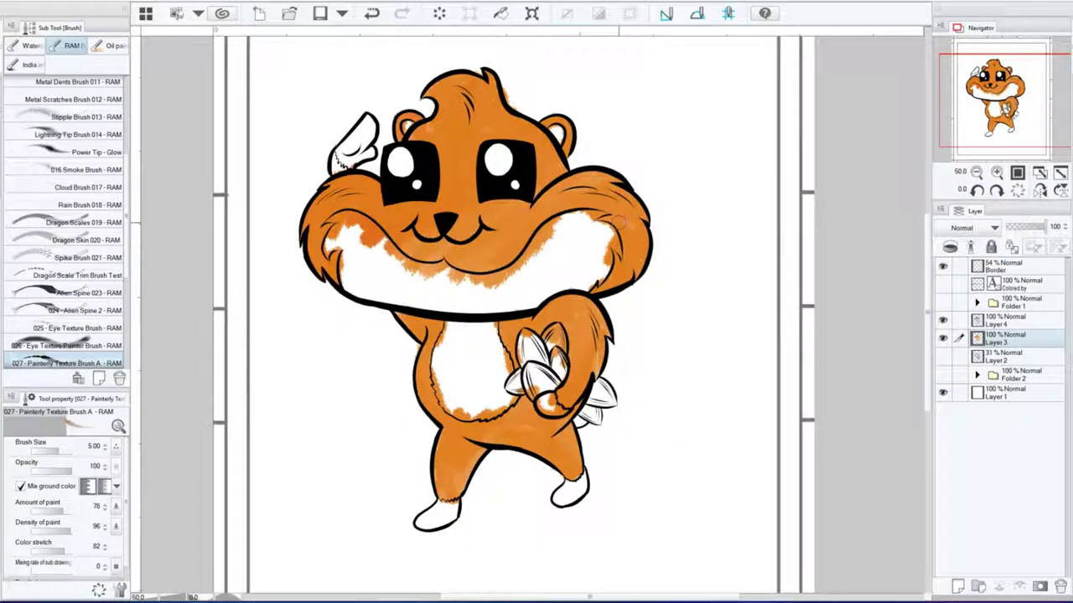
Step: Shade the outer fur of both cheeks with a darker orange at brush size 5.00
key(ctrl+plus)
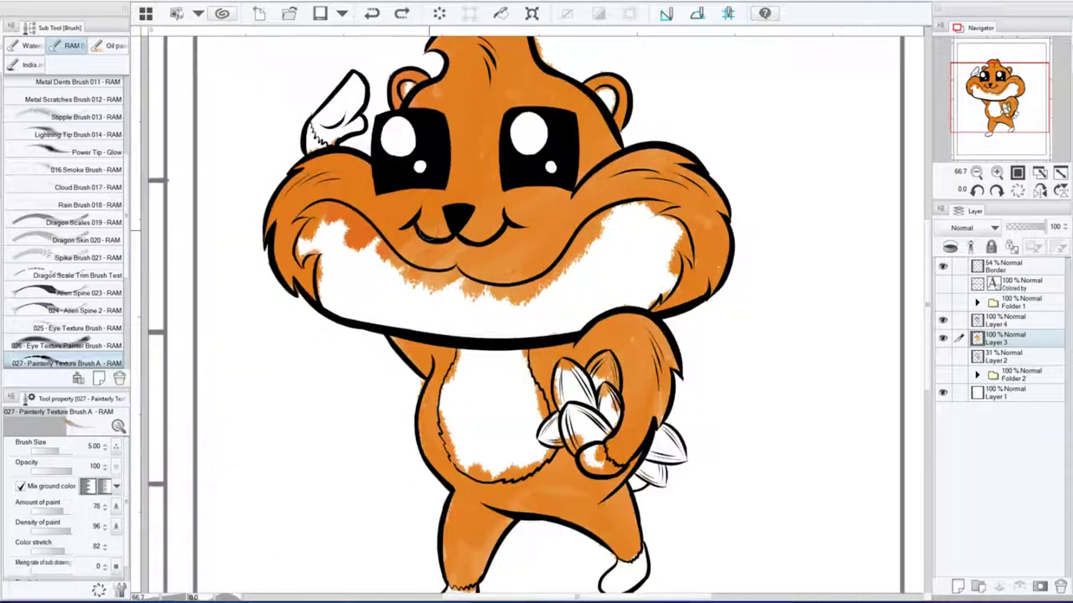
mouse_move(611, 185)
mouse_down()
mouse_move(703, 227)
mouse_move(720, 318)
mouse_up()
drag(569, 348, 528, 411)
drag(453, 340, 398, 419)
mouse_move(290, 206)
mouse_down()
mouse_move(373, 184)
mouse_move(305, 302)
mouse_up()
drag(654, 289, 736, 310)
drag(537, 302, 543, 345)
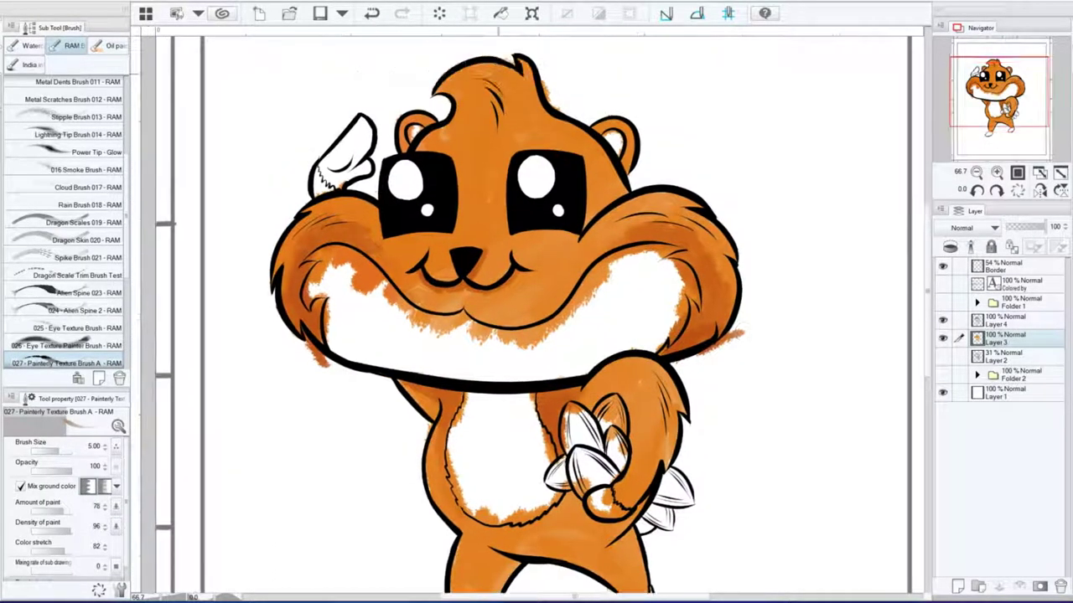
Step: Add darker shading and soft lighter strokes to the forehead and face with a smaller painterly brush
mouse_move(495, 134)
mouse_down()
mouse_move(587, 193)
mouse_move(636, 193)
mouse_up()
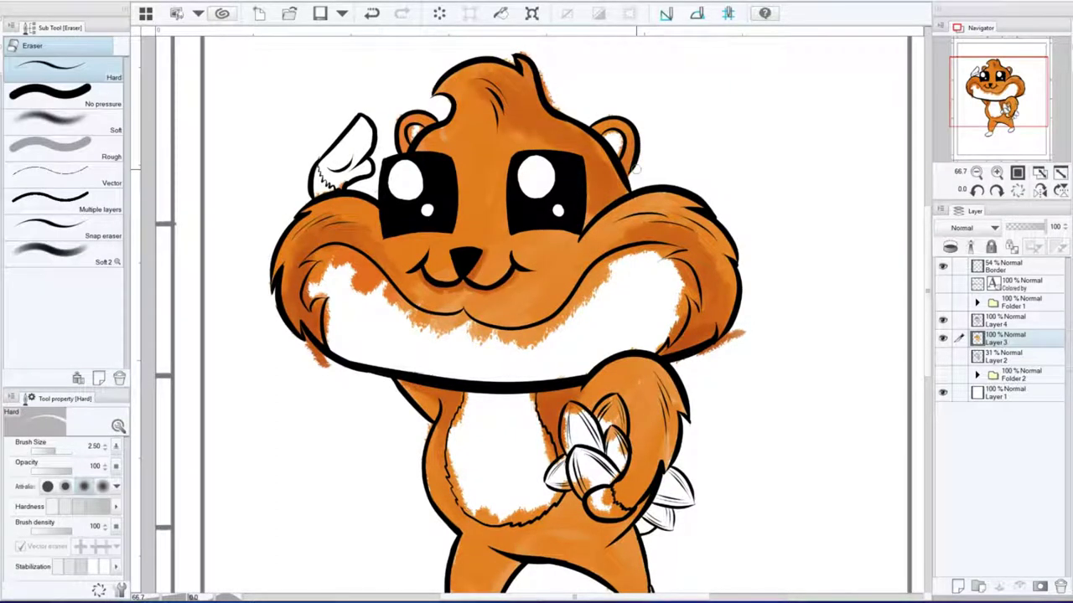
drag(599, 146, 595, 218)
drag(469, 277, 587, 315)
key(bracketleft)
drag(443, 133, 461, 160)
drag(519, 236, 574, 267)
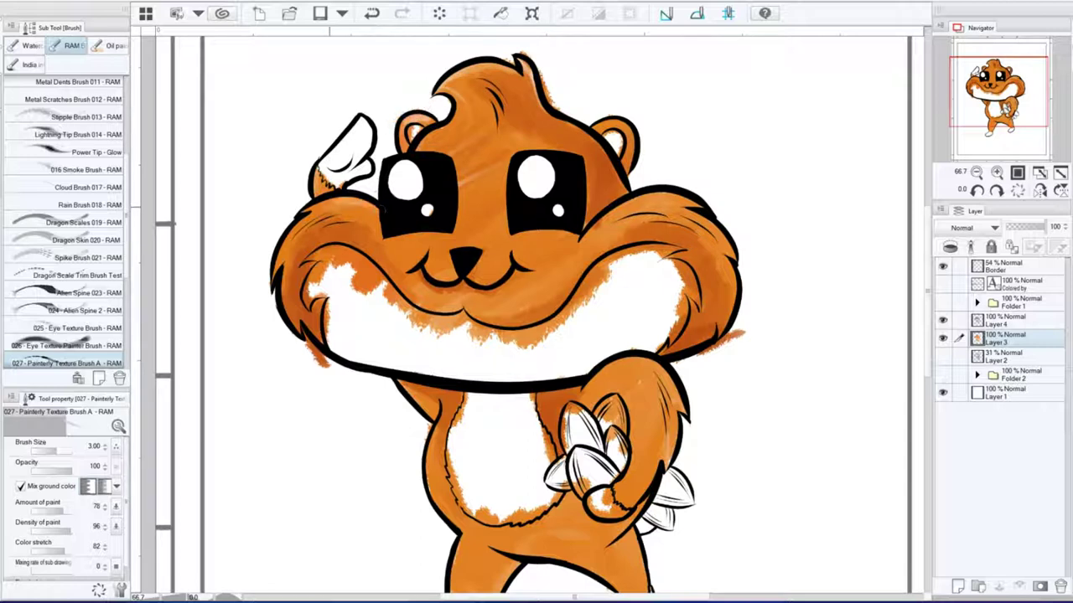
Step: Add darker shading and light highlights to the bent arm, lower body and both legs with a fine painterly brush
scroll(537, 318, down, 3)
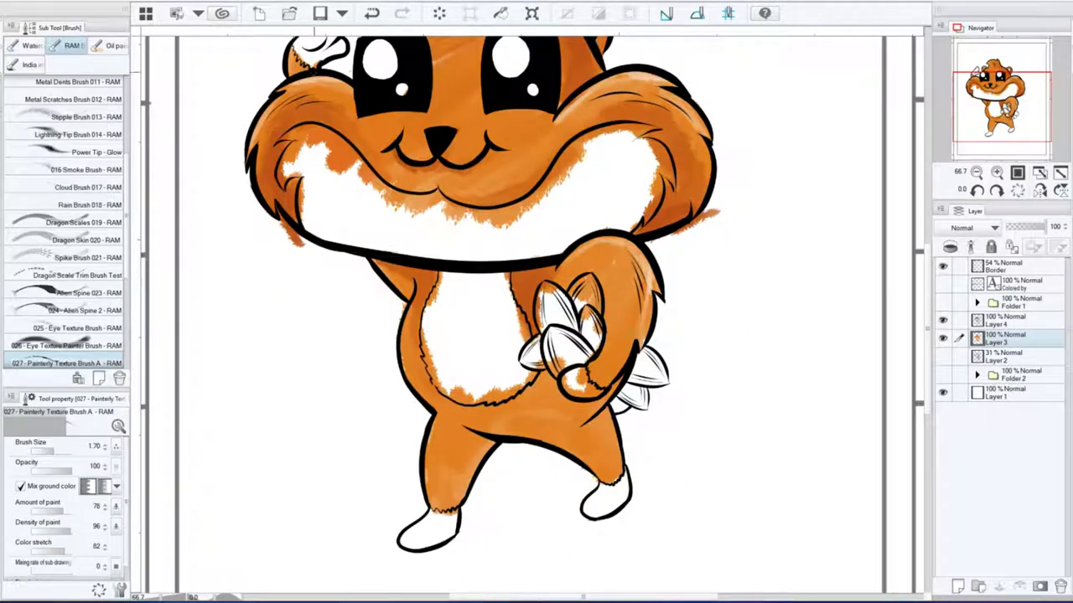
drag(617, 306, 620, 339)
drag(478, 415, 574, 436)
drag(503, 381, 587, 423)
drag(540, 429, 603, 461)
drag(587, 411, 620, 482)
drag(453, 473, 461, 499)
drag(440, 436, 490, 507)
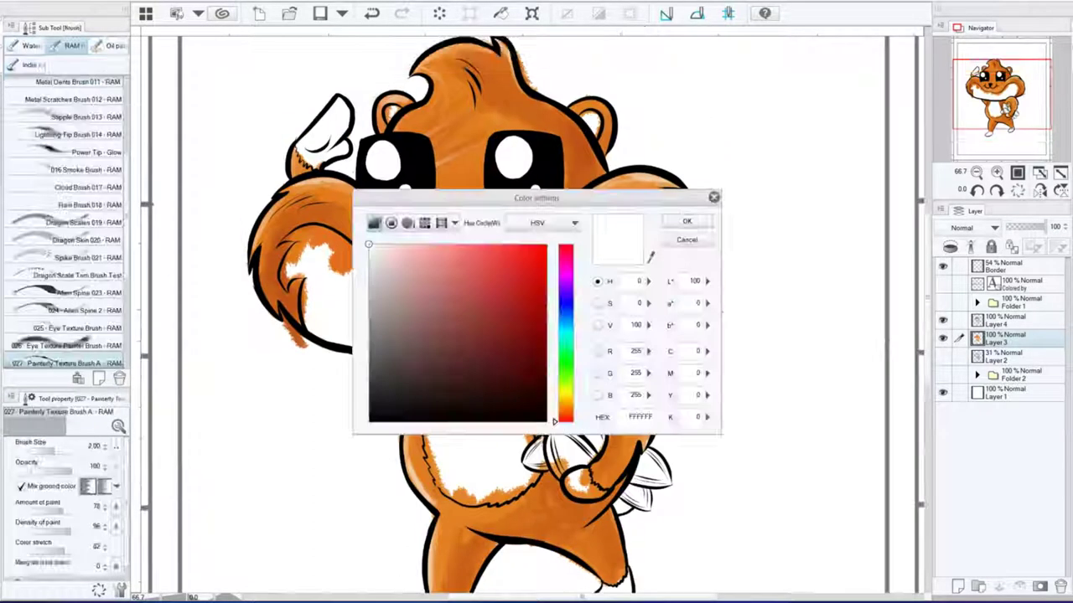
Step: Change the paint colour to light blue, fill the inner ears and start colouring the pale part of the left cheek
click(565, 312)
click(564, 318)
drag(420, 253, 406, 254)
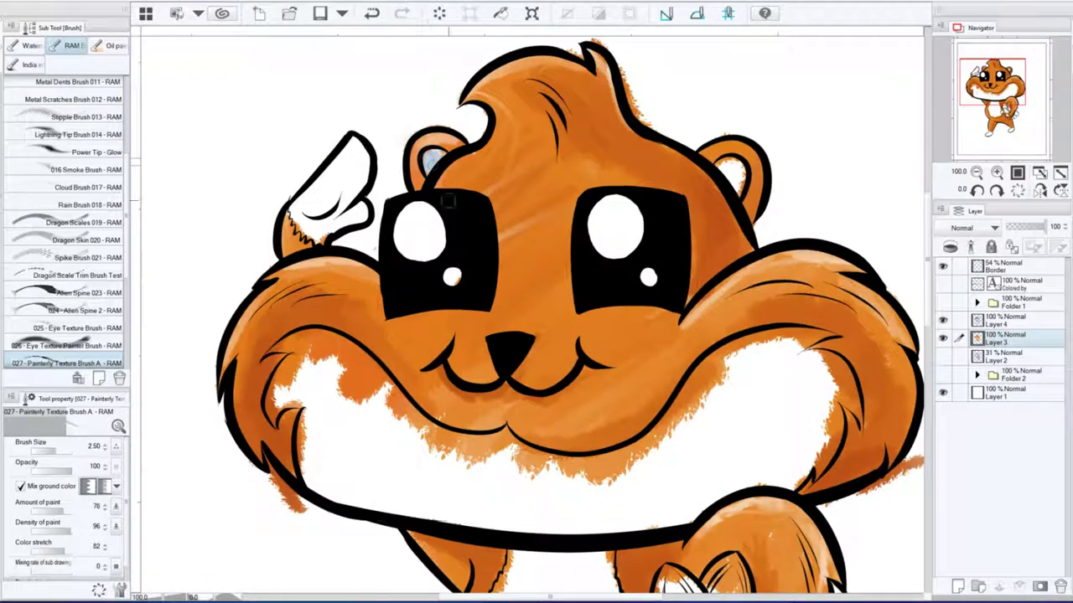
drag(368, 413, 337, 468)
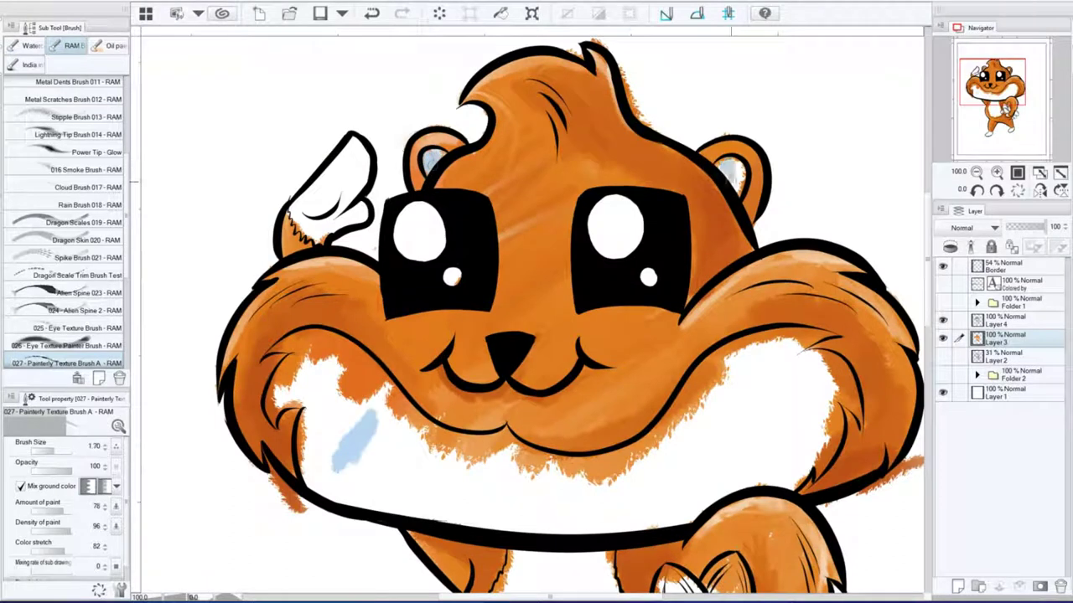
drag(536, 335, 464, 170)
Step: Colour the raised hand and the whole pale muzzle area between the cheeks light blue, cleaning up the stray orange edges
key(e)
key(b)
mouse_move(210, 276)
mouse_down()
mouse_move(268, 193)
mouse_move(327, 184)
mouse_up()
drag(259, 268, 394, 302)
mouse_move(252, 318)
mouse_down()
mouse_move(494, 335)
mouse_move(654, 319)
mouse_move(754, 192)
mouse_move(762, 251)
mouse_up()
mouse_move(763, 193)
mouse_down()
mouse_move(770, 302)
mouse_move(679, 318)
mouse_up()
mouse_move(226, 218)
mouse_down()
mouse_move(293, 181)
mouse_move(478, 310)
mouse_move(737, 175)
mouse_up()
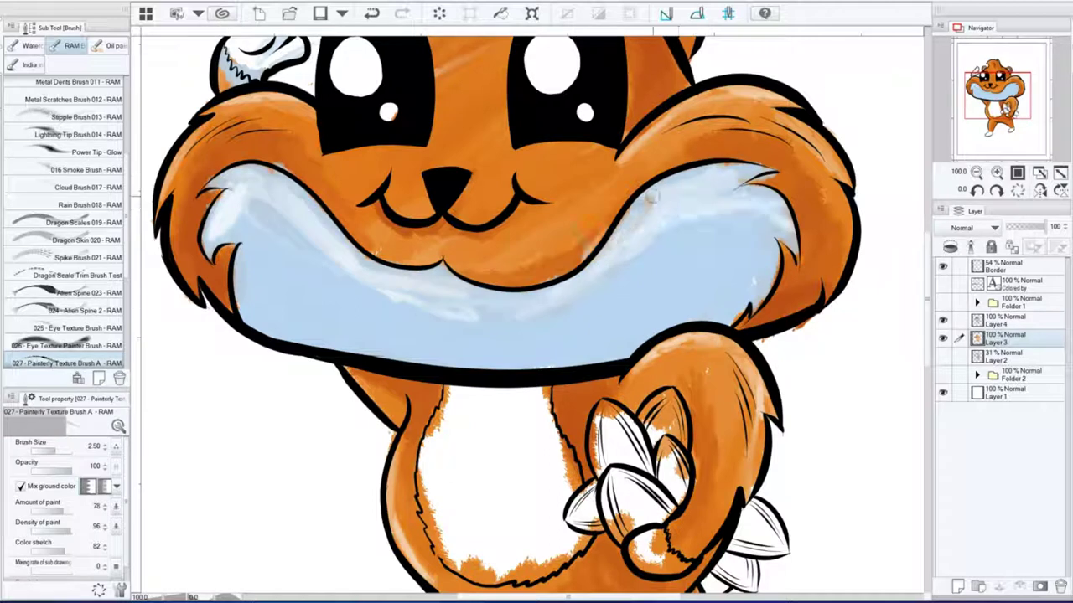
Step: Blend whitish highlights and darker blue shading into the pale muzzle area across both cheeks
scroll(648, 292, down, 1)
mouse_move(243, 223)
mouse_down()
mouse_move(419, 314)
mouse_move(754, 201)
mouse_up()
drag(612, 280, 679, 264)
drag(293, 252, 339, 301)
scroll(644, 164, up, 5)
key(bracketleft)
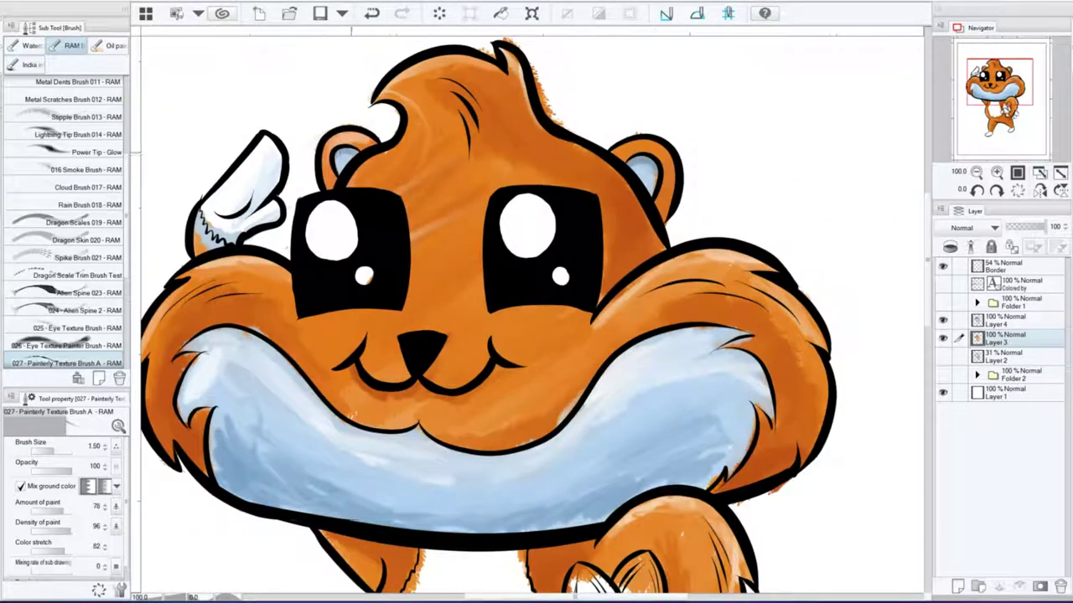
Step: Paint the hand holding the seeds, the belly patch and both feet with light blue and white shading
scroll(527, 318, down, 9)
drag(616, 334, 651, 356)
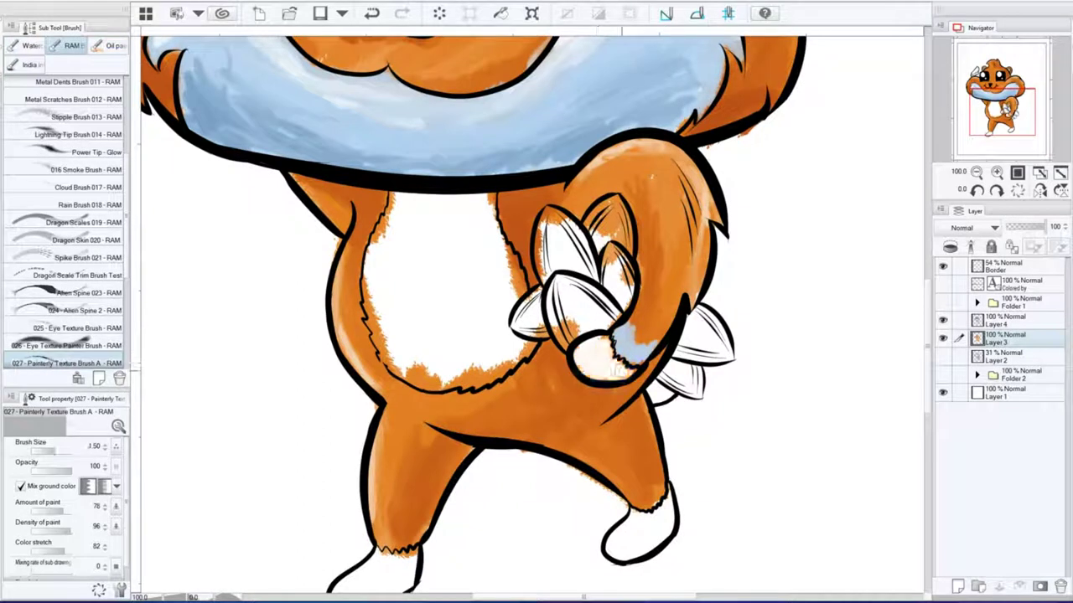
mouse_move(438, 236)
mouse_down()
mouse_move(377, 251)
mouse_move(494, 369)
mouse_move(503, 227)
mouse_move(394, 209)
mouse_move(478, 373)
mouse_up()
scroll(528, 319, down, 4)
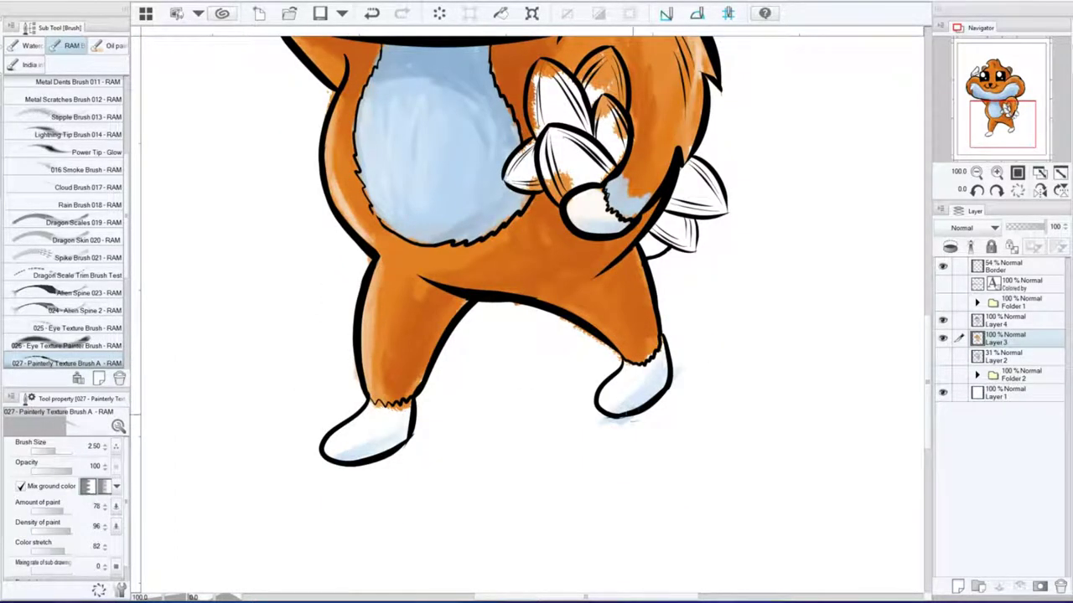
Step: Paint a slanted light blue ground shadow beneath both feet on a new layer below the colour layer
key(ctrl+shift+n)
scroll(544, 364, down, 1)
key(ctrl+z)
drag(318, 415, 754, 394)
key(e)
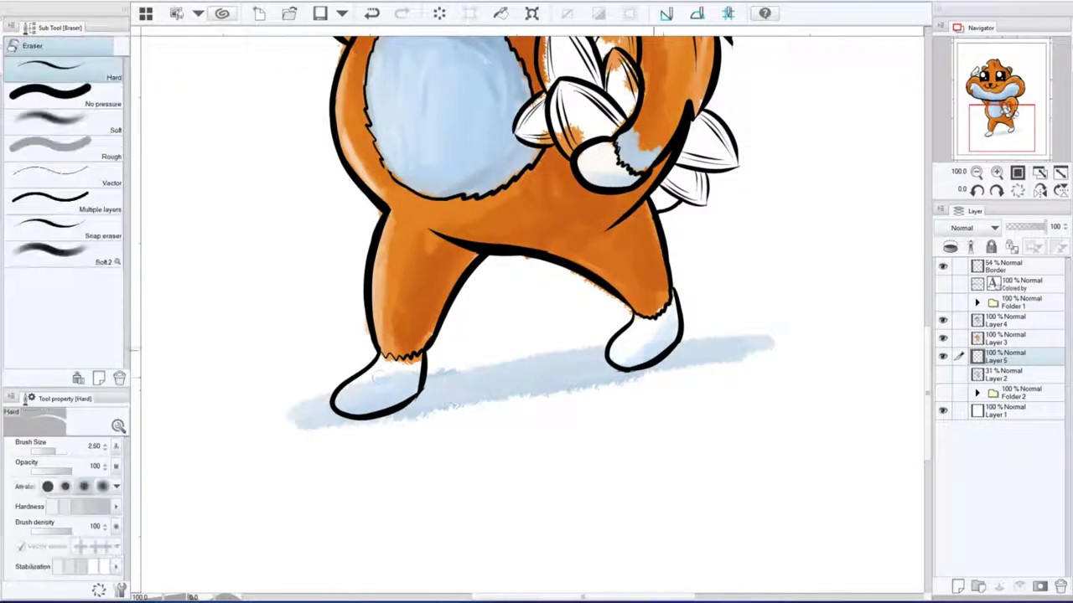
Step: Switch to the orange colour layer and paint light blue fur above the zigzag ankle lines on both legs
key(alt+bracketright)
scroll(536, 314, up, 3)
key(b)
scroll(536, 314, down, 3)
scroll(536, 314, up, 4)
drag(536, 347, 586, 319)
drag(168, 406, 243, 369)
drag(536, 314, 570, 503)
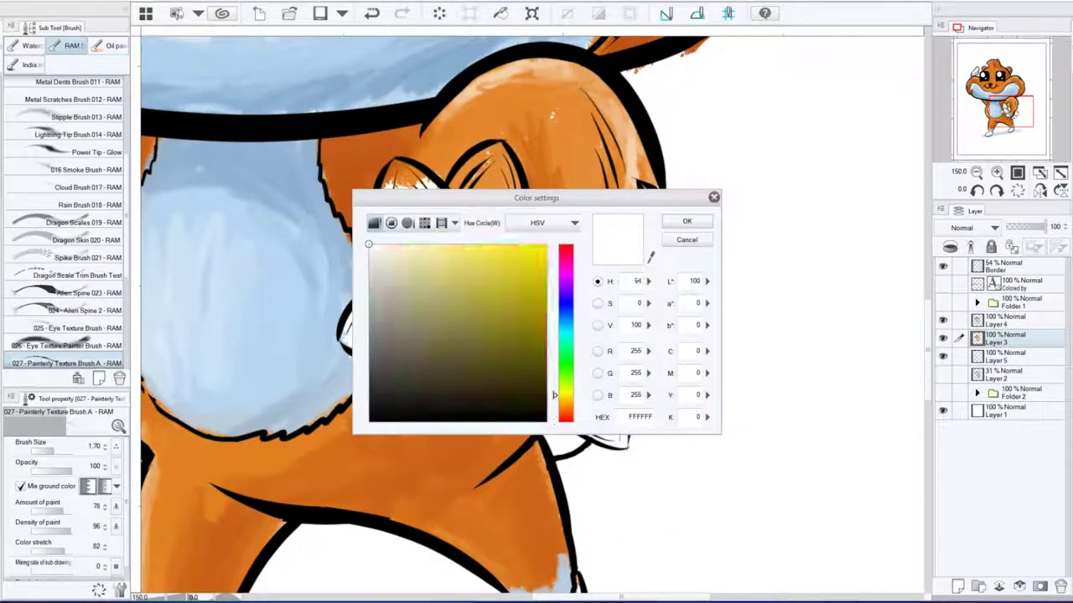
Step: Fill all the seeds, both in front of the hand and behind the arm, with greyish brown using a size 2 painterly brush
key(Return)
drag(410, 210, 495, 285)
drag(390, 331, 347, 356)
drag(343, 285, 390, 352)
mouse_move(382, 184)
mouse_down()
mouse_move(415, 326)
mouse_move(452, 251)
mouse_up()
drag(470, 150, 520, 226)
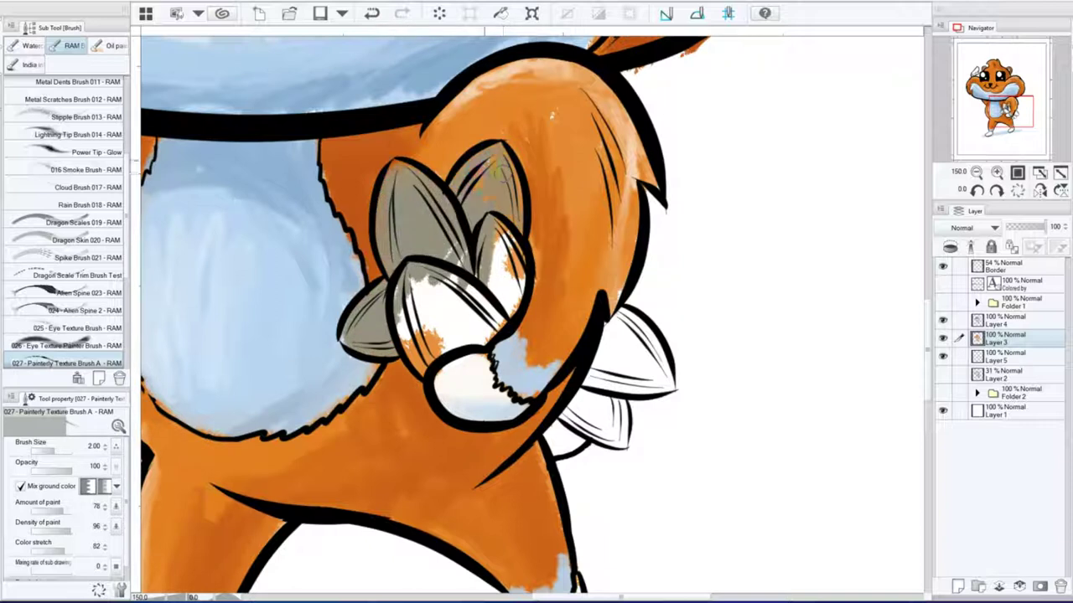
drag(423, 277, 498, 322)
mouse_move(402, 331)
mouse_down()
mouse_move(494, 364)
mouse_move(486, 260)
mouse_up()
drag(520, 327, 578, 343)
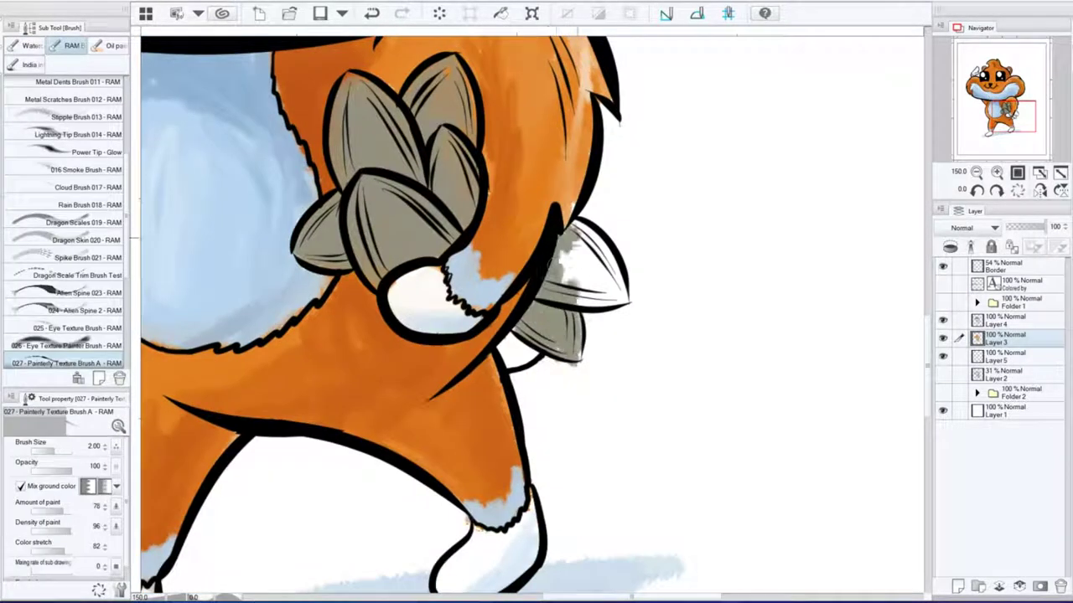
drag(587, 238, 599, 290)
Step: Paint thin cream stripes along the ridges of the seeds with a finer brush
scroll(536, 310, up, 2)
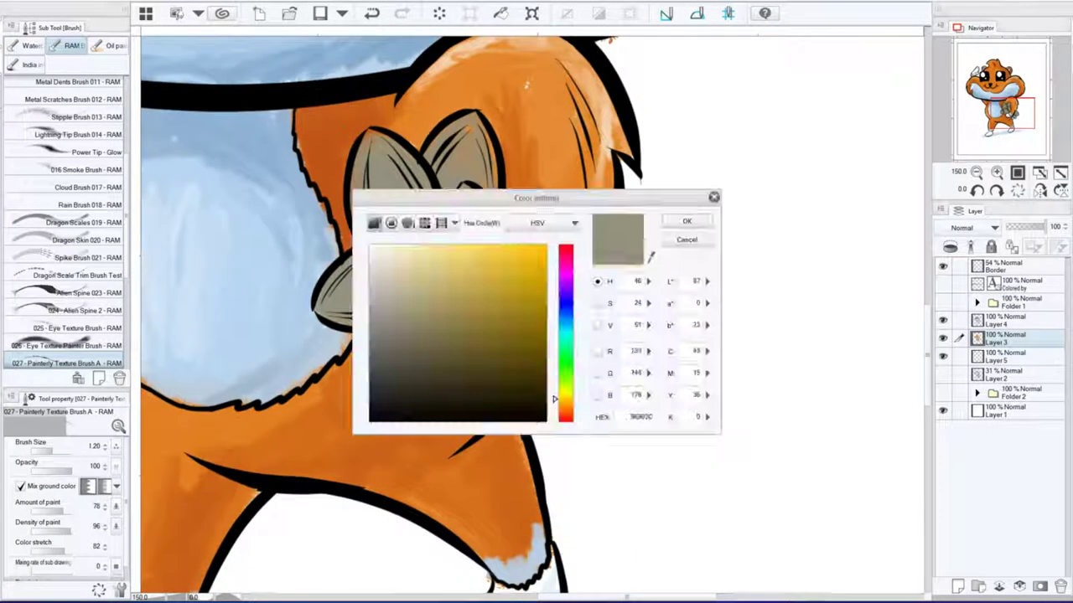
key(Return)
drag(344, 280, 390, 293)
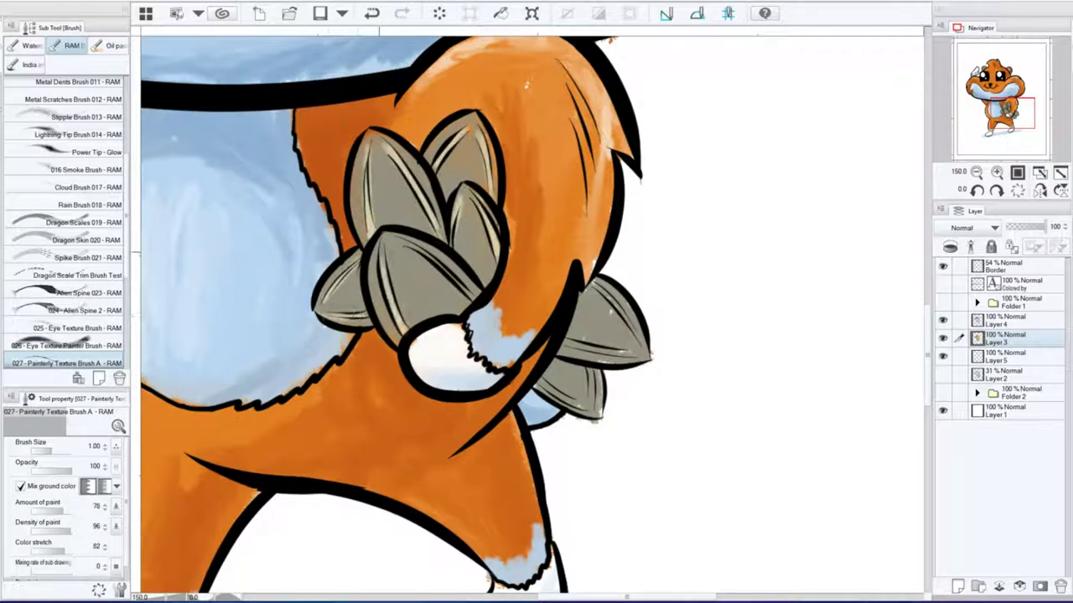
Step: Shade the seeds with a darker brown between the cream stripes using a size 1 brush
key(Return)
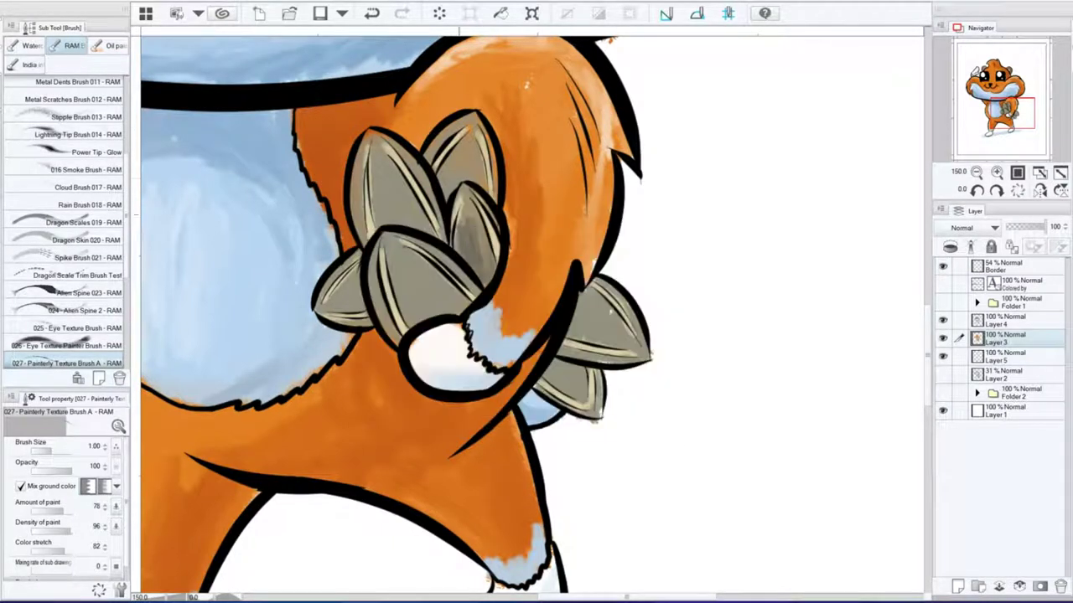
drag(490, 134, 482, 189)
drag(356, 168, 389, 222)
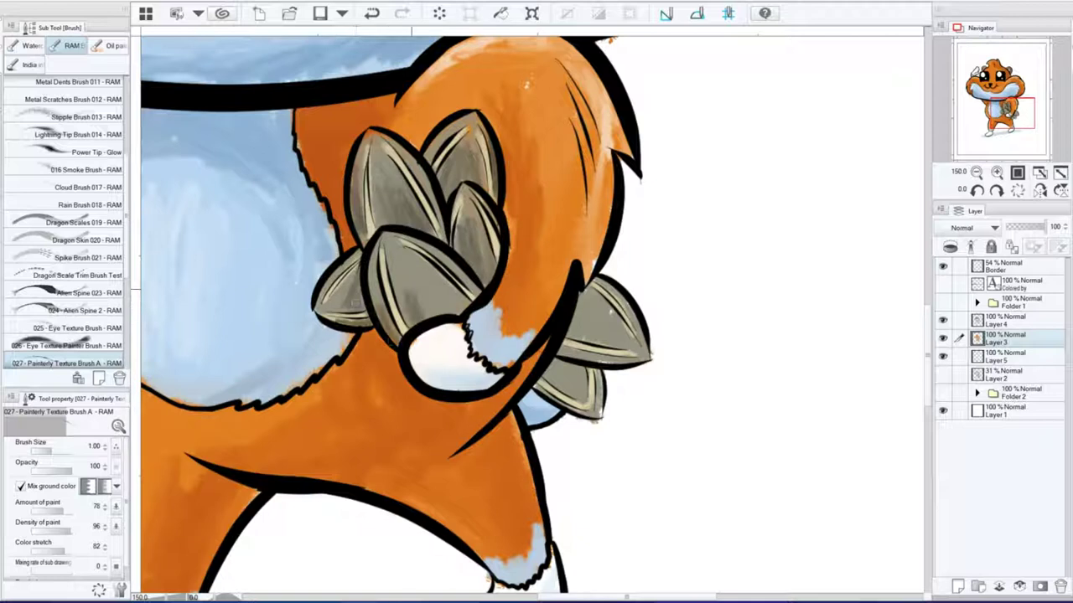
drag(411, 268, 469, 289)
Step: Erase stray orange paint outside the character's outline on the colour layer with the hard eraser at size 4
scroll(611, 335, down, 3)
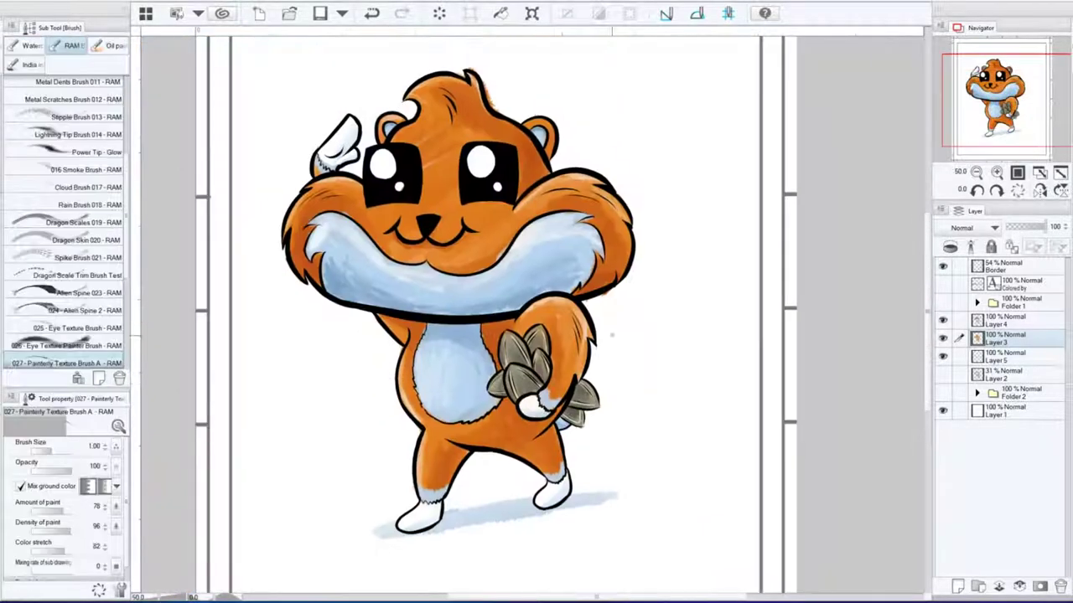
key(e)
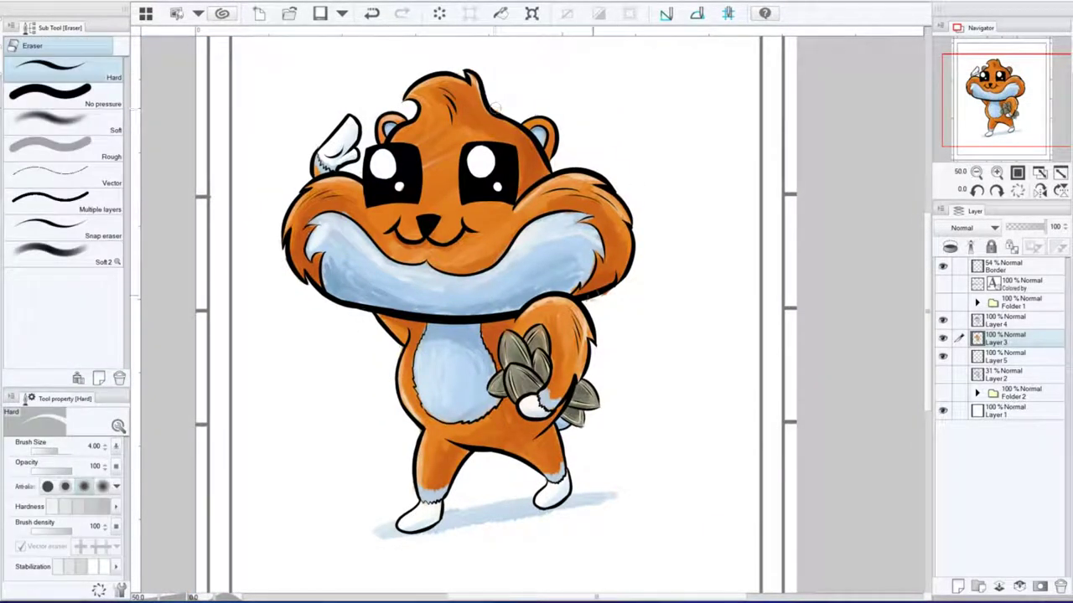